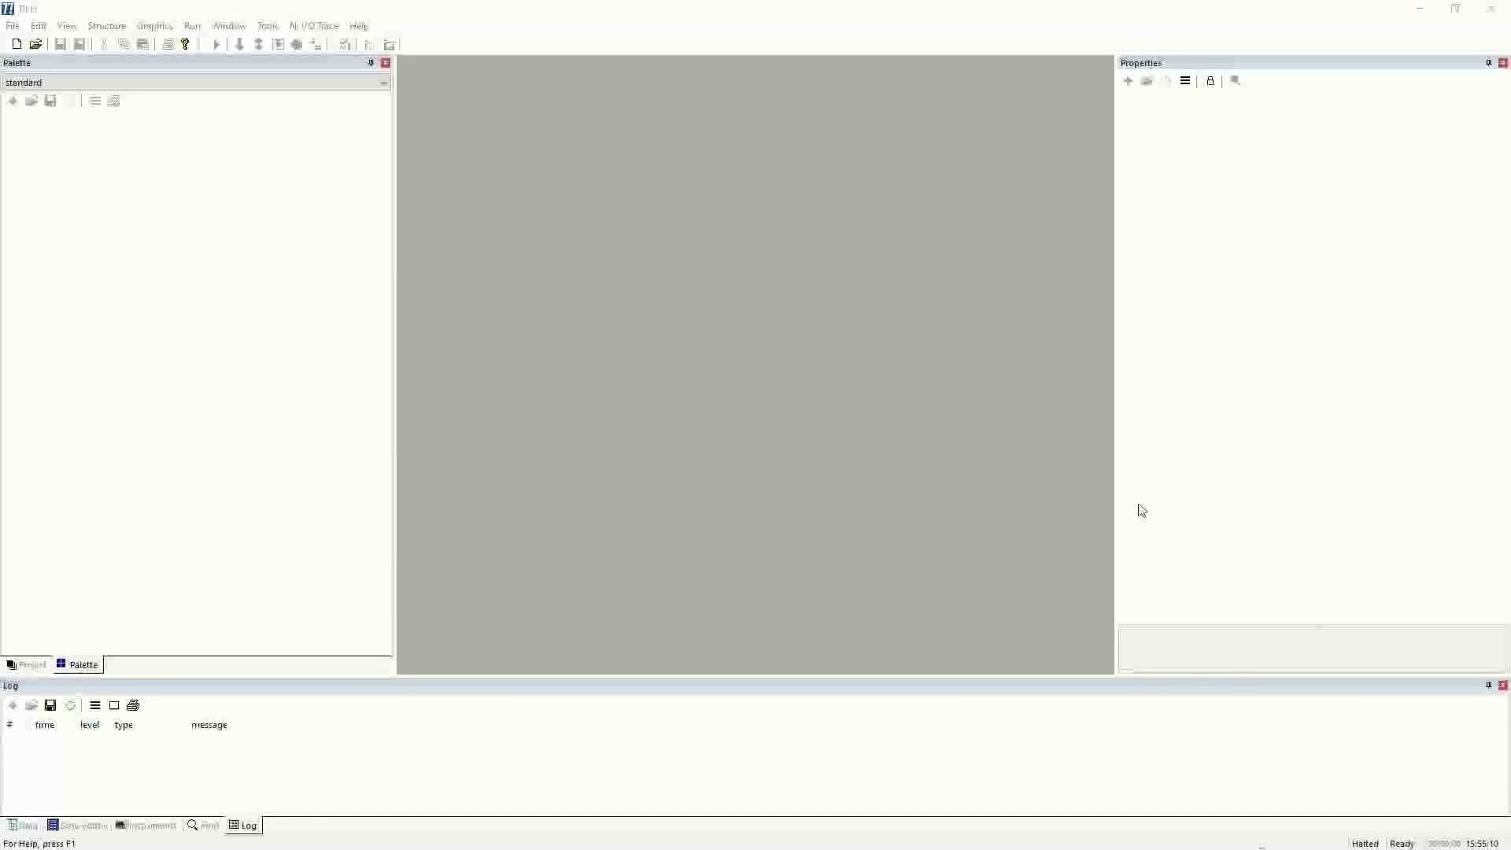
Open the TILE! reference manual from the program help and examine its cover, copyright statement and revision record.
{"action": "left_click", "coordinate": [359, 27]}
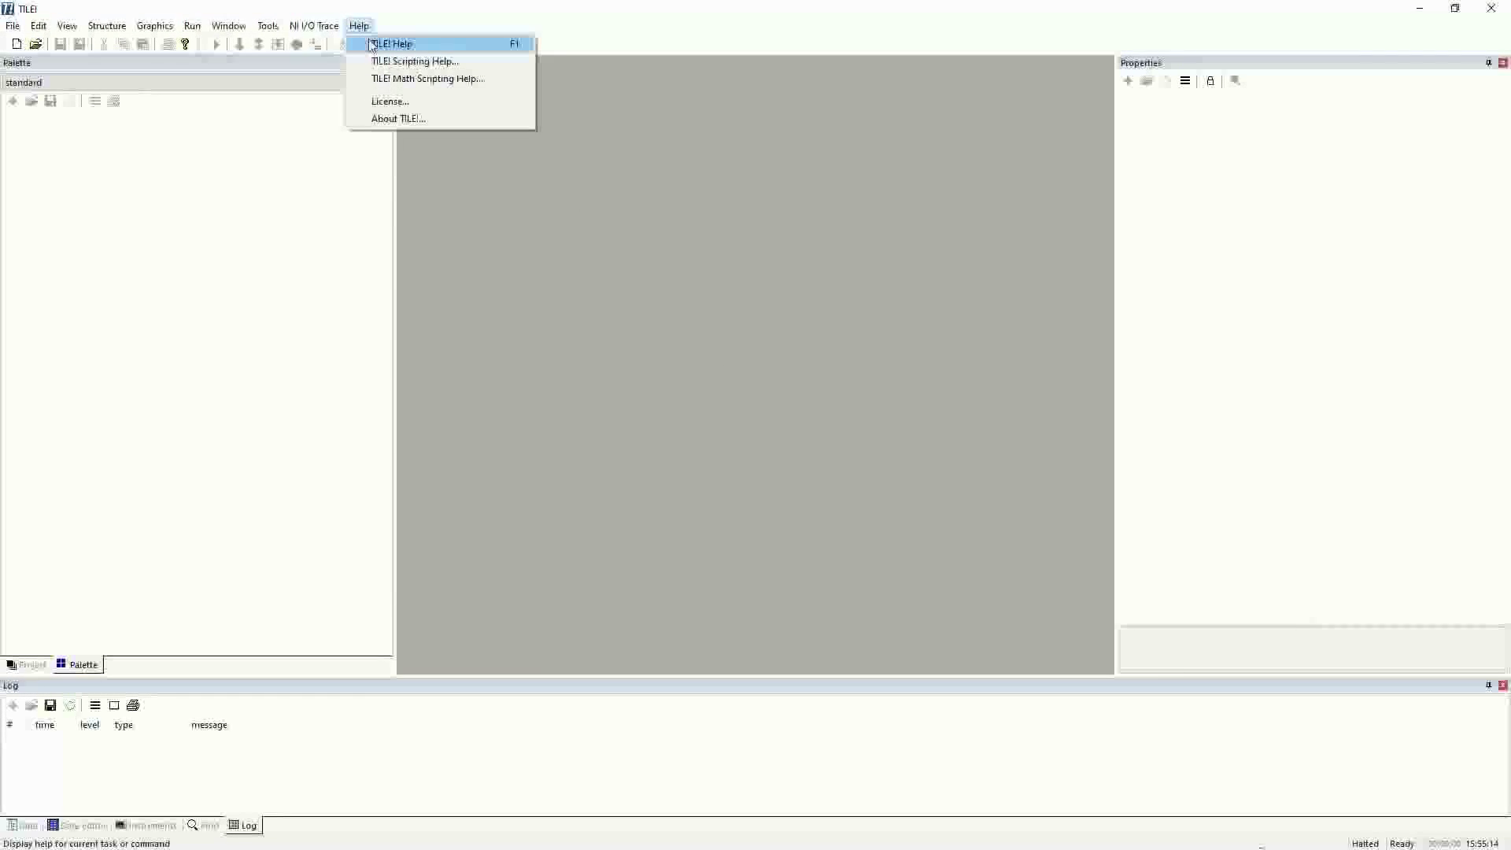
{"action": "left_click", "coordinate": [391, 44]}
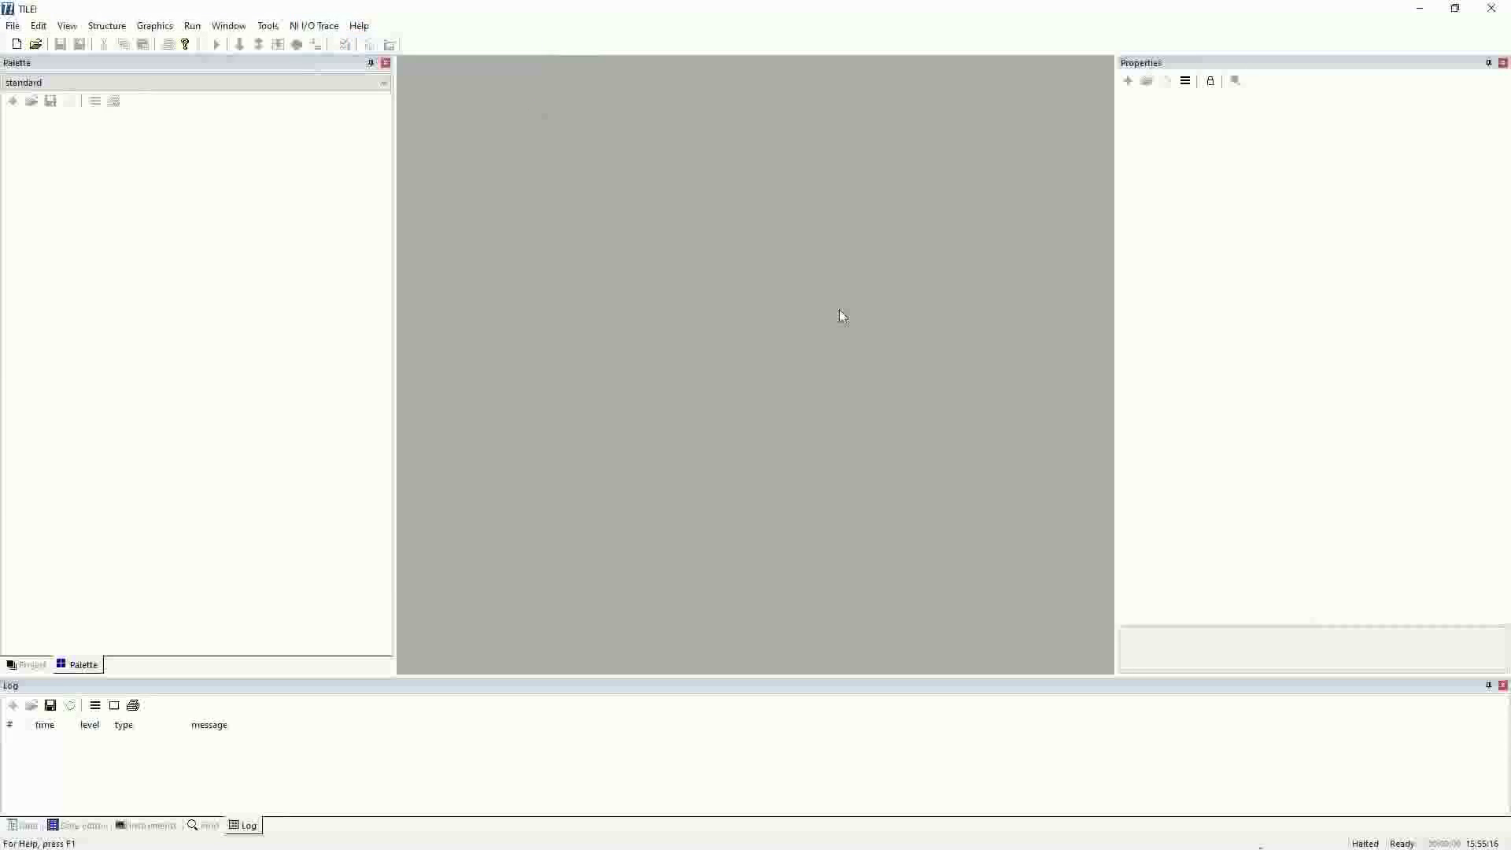
{"action": "scroll", "coordinate": [883, 452], "scroll_direction": "down", "scroll_amount": 10}
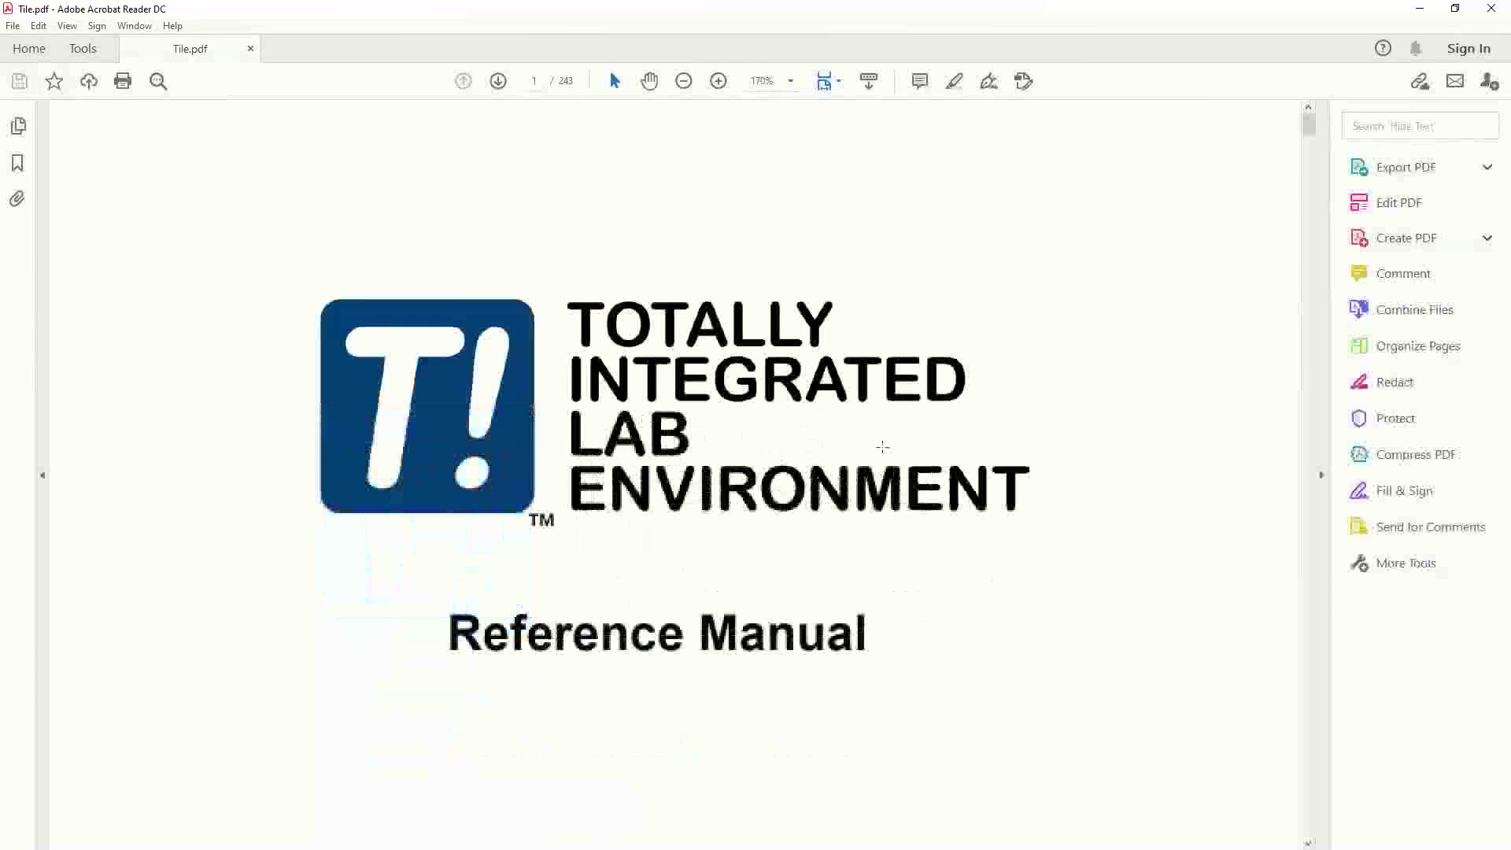
{"action": "scroll", "coordinate": [883, 452], "scroll_direction": "down", "scroll_amount": 4}
{"action": "scroll", "coordinate": [883, 452], "scroll_direction": "up", "scroll_amount": 8}
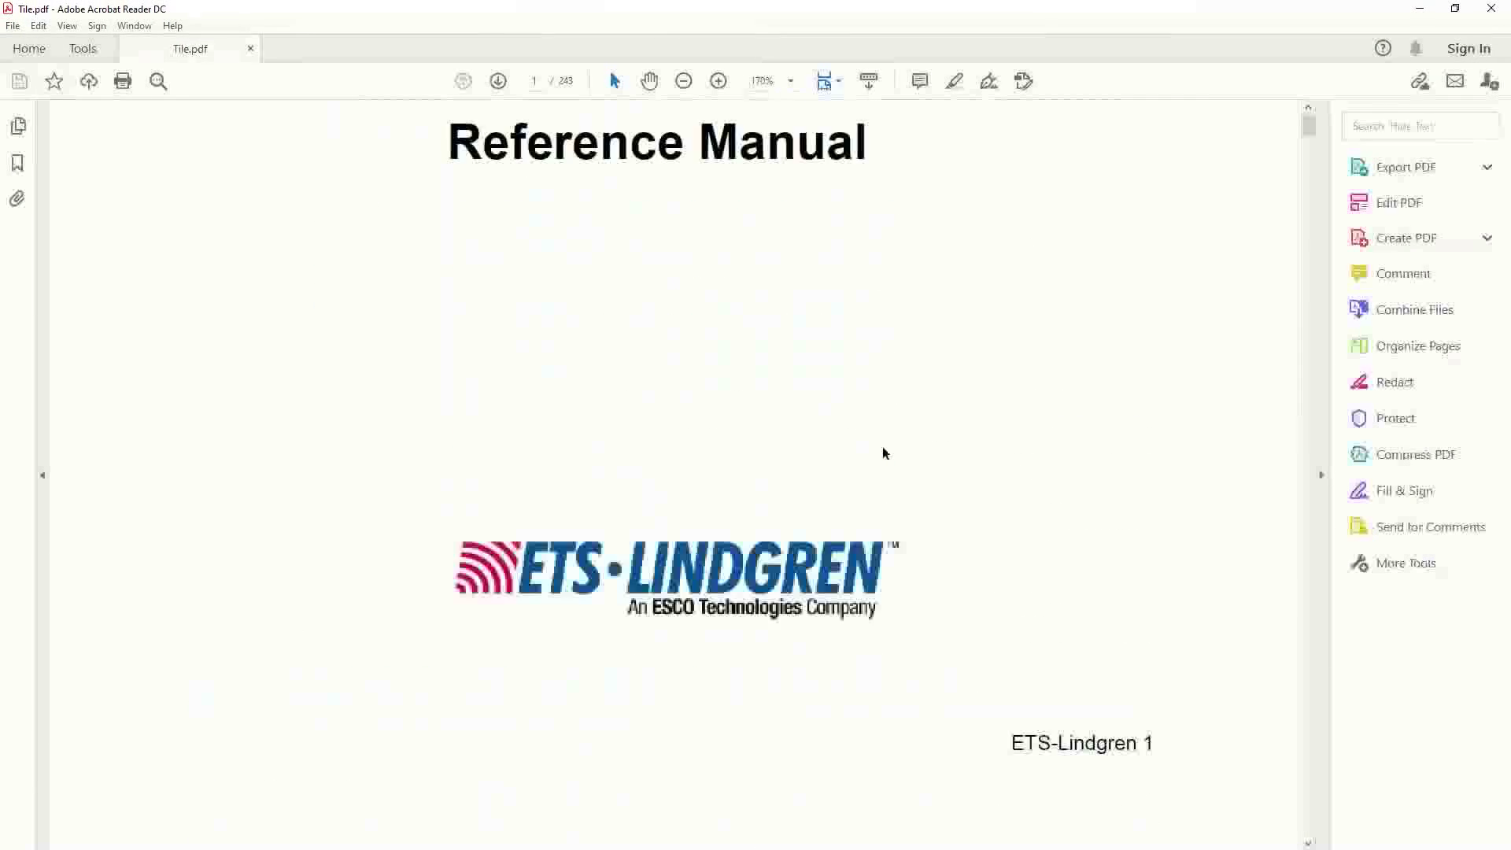
{"action": "scroll", "coordinate": [884, 451], "scroll_direction": "down", "scroll_amount": 6}
{"action": "scroll", "coordinate": [883, 448], "scroll_direction": "down", "scroll_amount": 12}
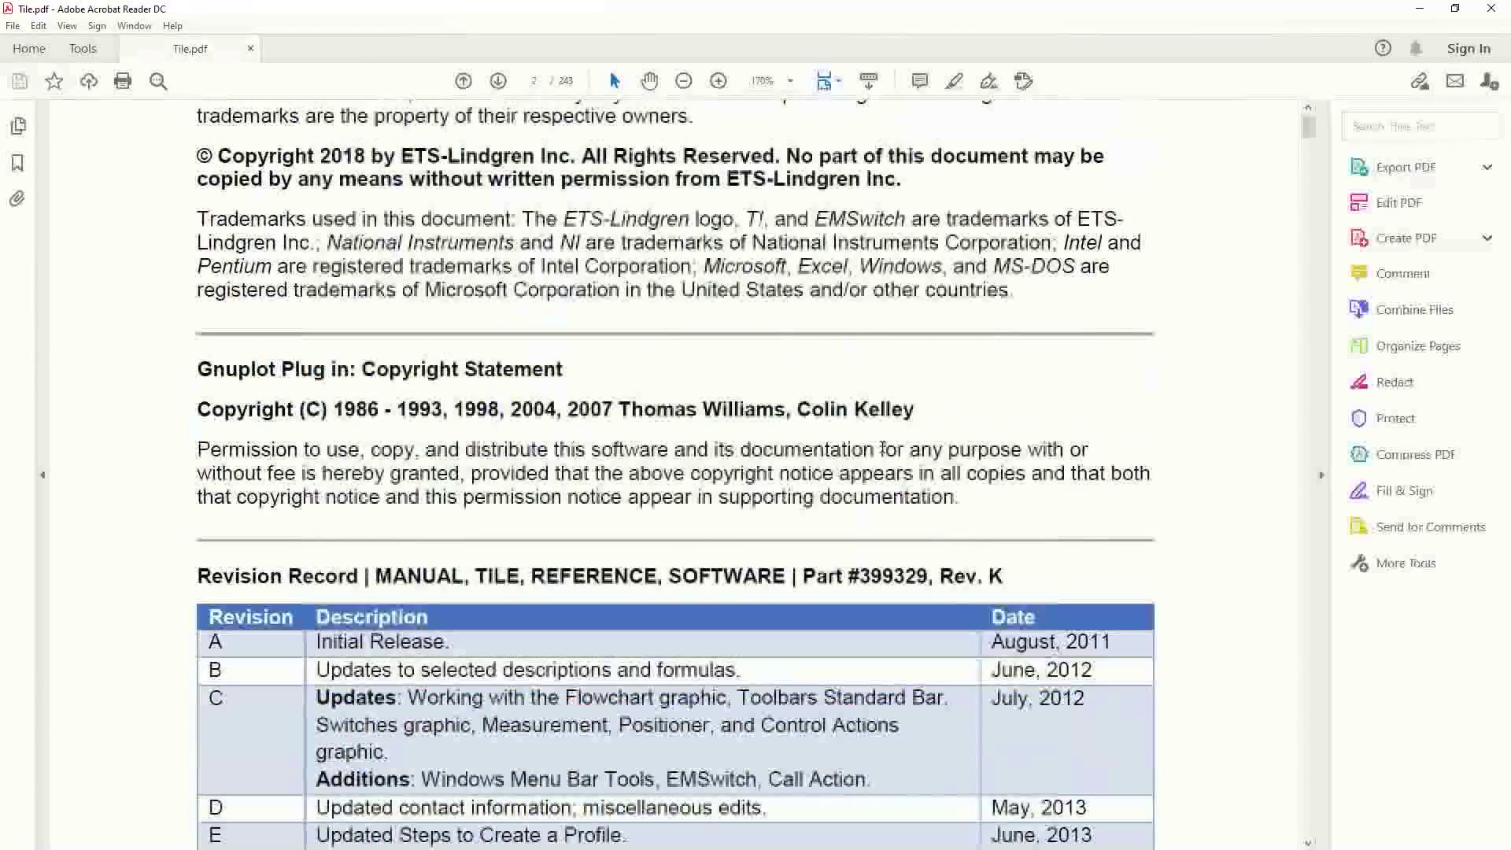
{"action": "scroll", "coordinate": [883, 447], "scroll_direction": "up", "scroll_amount": 2}
{"action": "scroll", "coordinate": [883, 447], "scroll_direction": "down", "scroll_amount": 5}
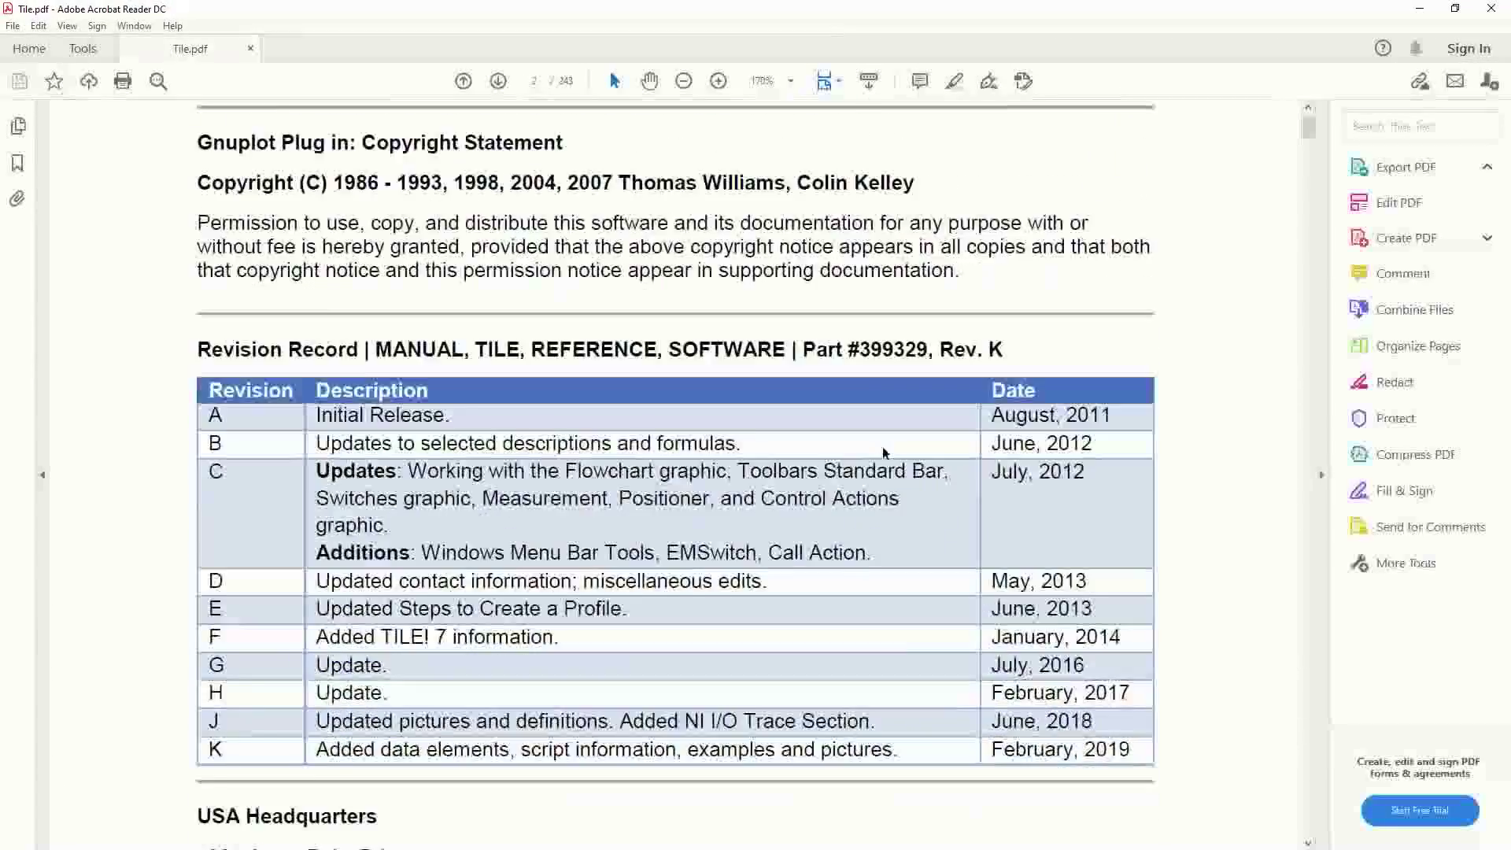
{"action": "scroll", "coordinate": [883, 447], "scroll_direction": "up", "scroll_amount": 2}
{"action": "scroll", "coordinate": [884, 447], "scroll_direction": "up", "scroll_amount": 10}
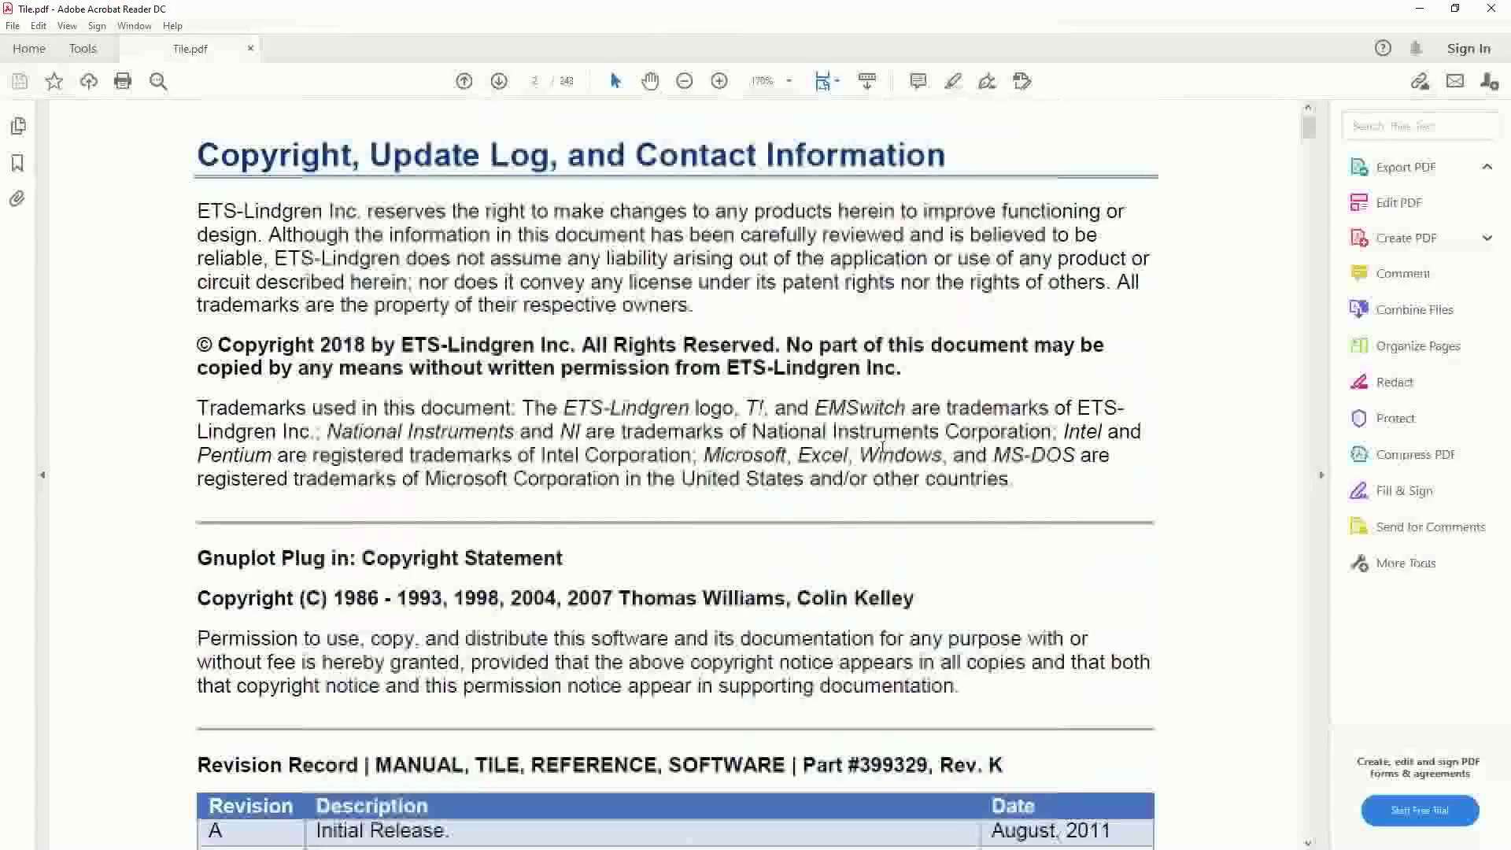
{"action": "scroll", "coordinate": [884, 448], "scroll_direction": "up", "scroll_amount": 6}
{"action": "scroll", "coordinate": [883, 447], "scroll_direction": "down", "scroll_amount": 9}
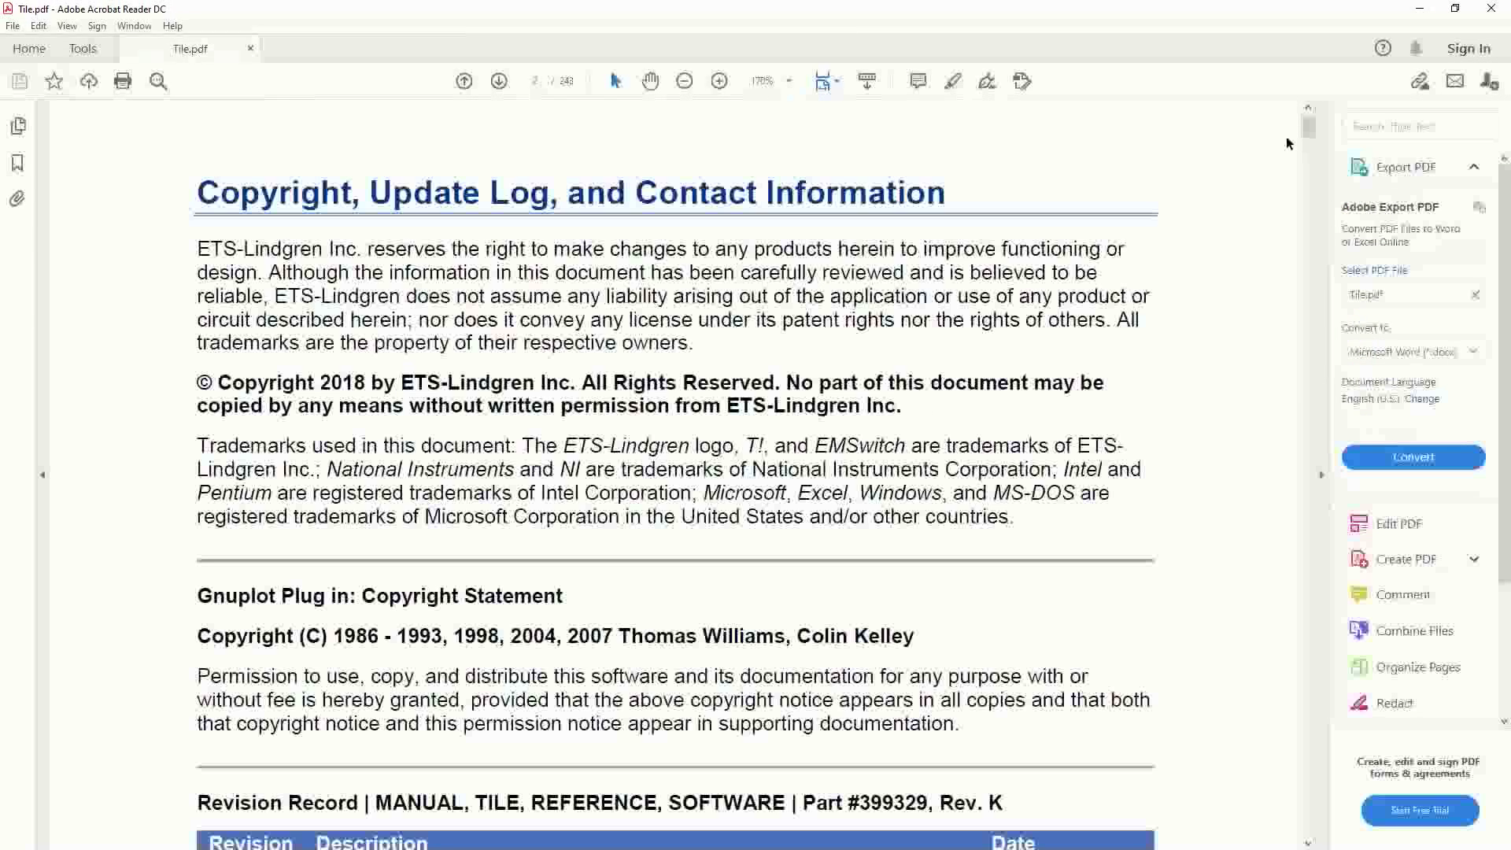
Search the reference manual for "speaks", then close the search and the manual.
{"action": "left_click", "coordinate": [157, 82]}
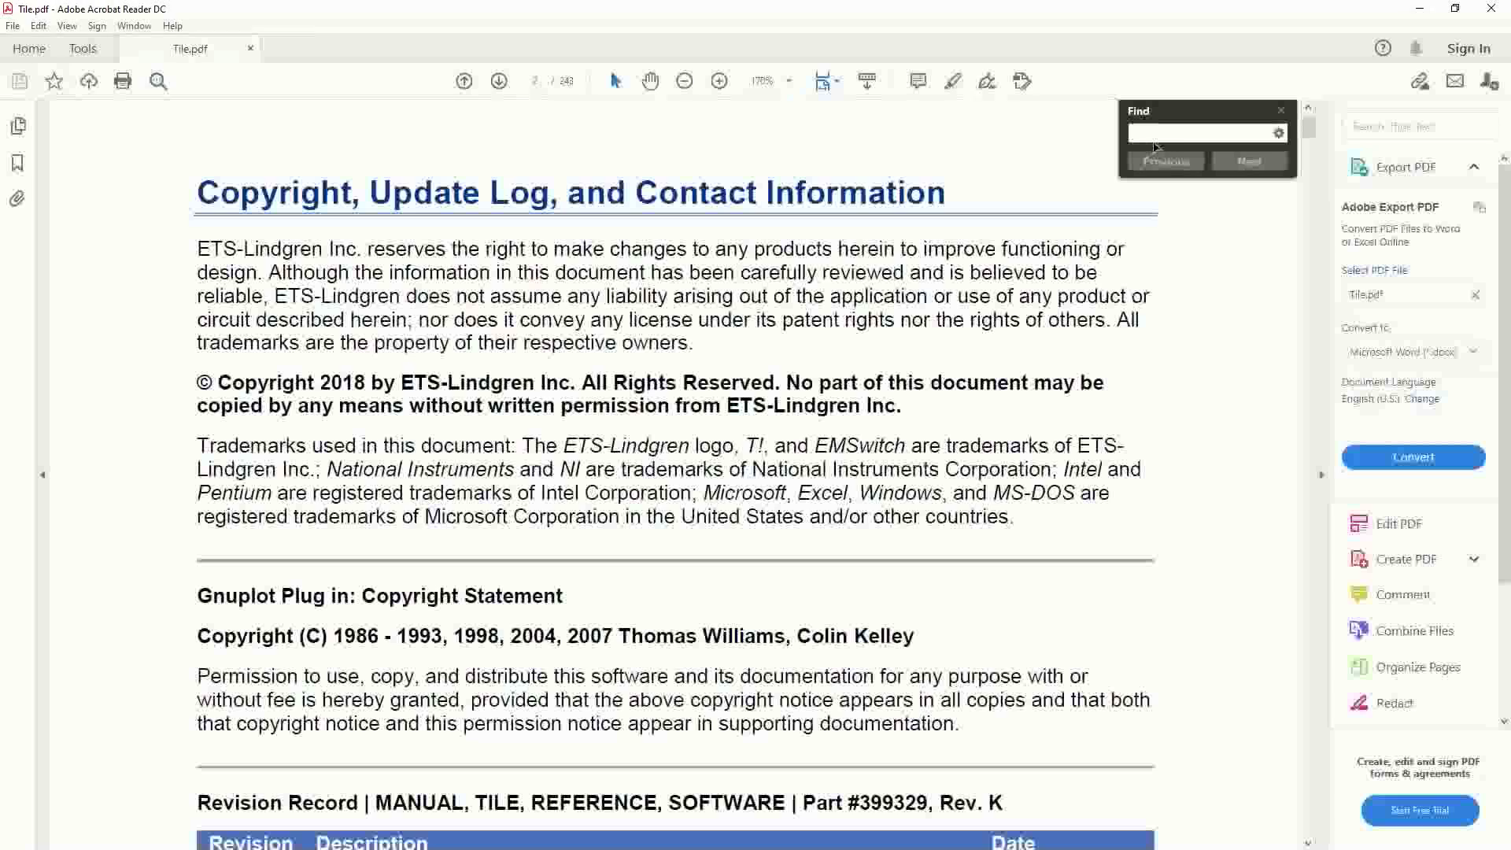
{"action": "type", "text": "speaks"}
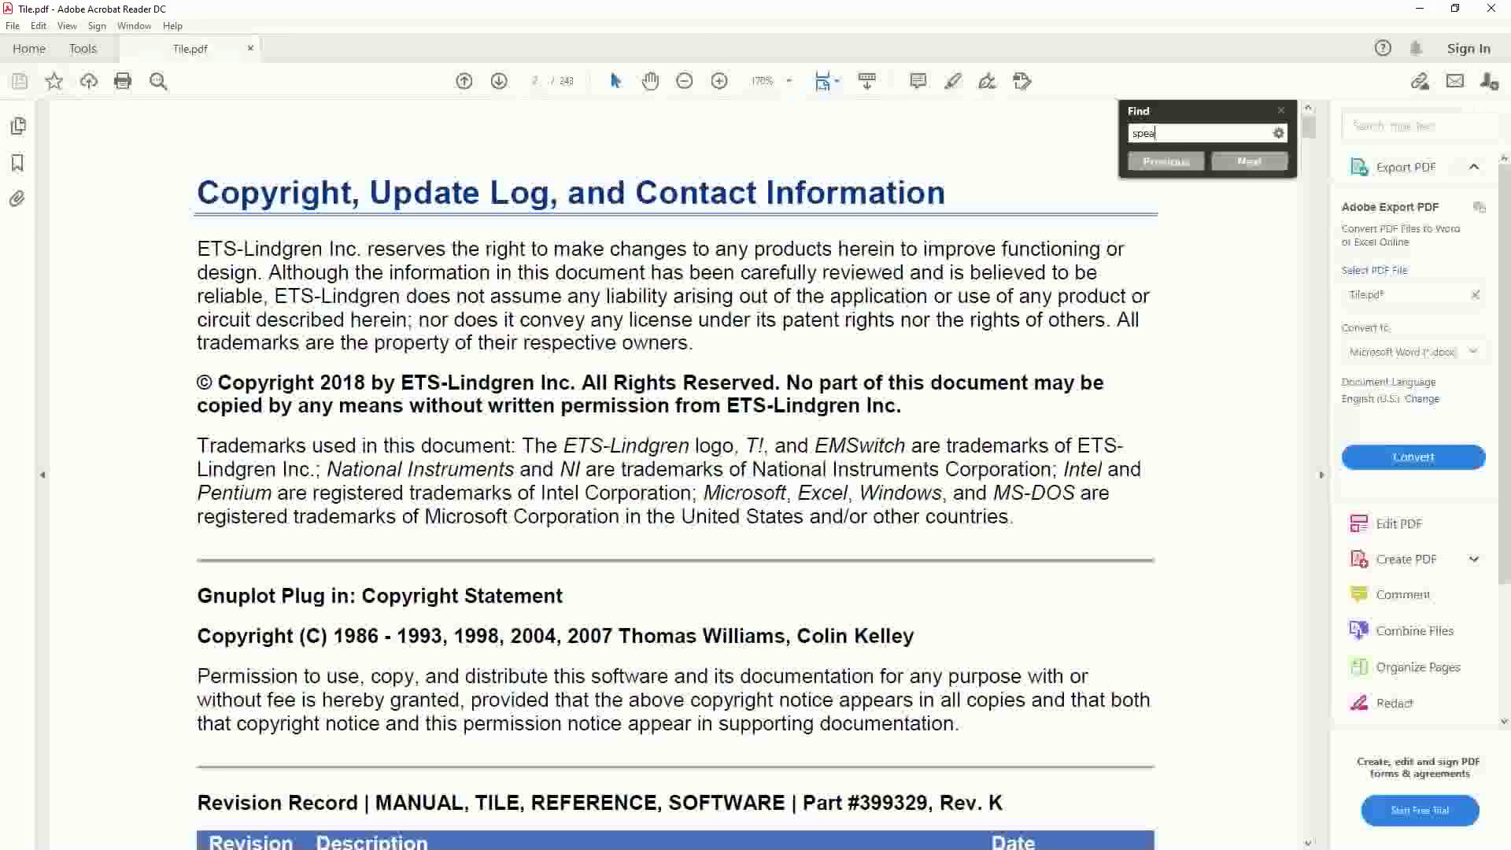
{"action": "key", "text": "Return"}
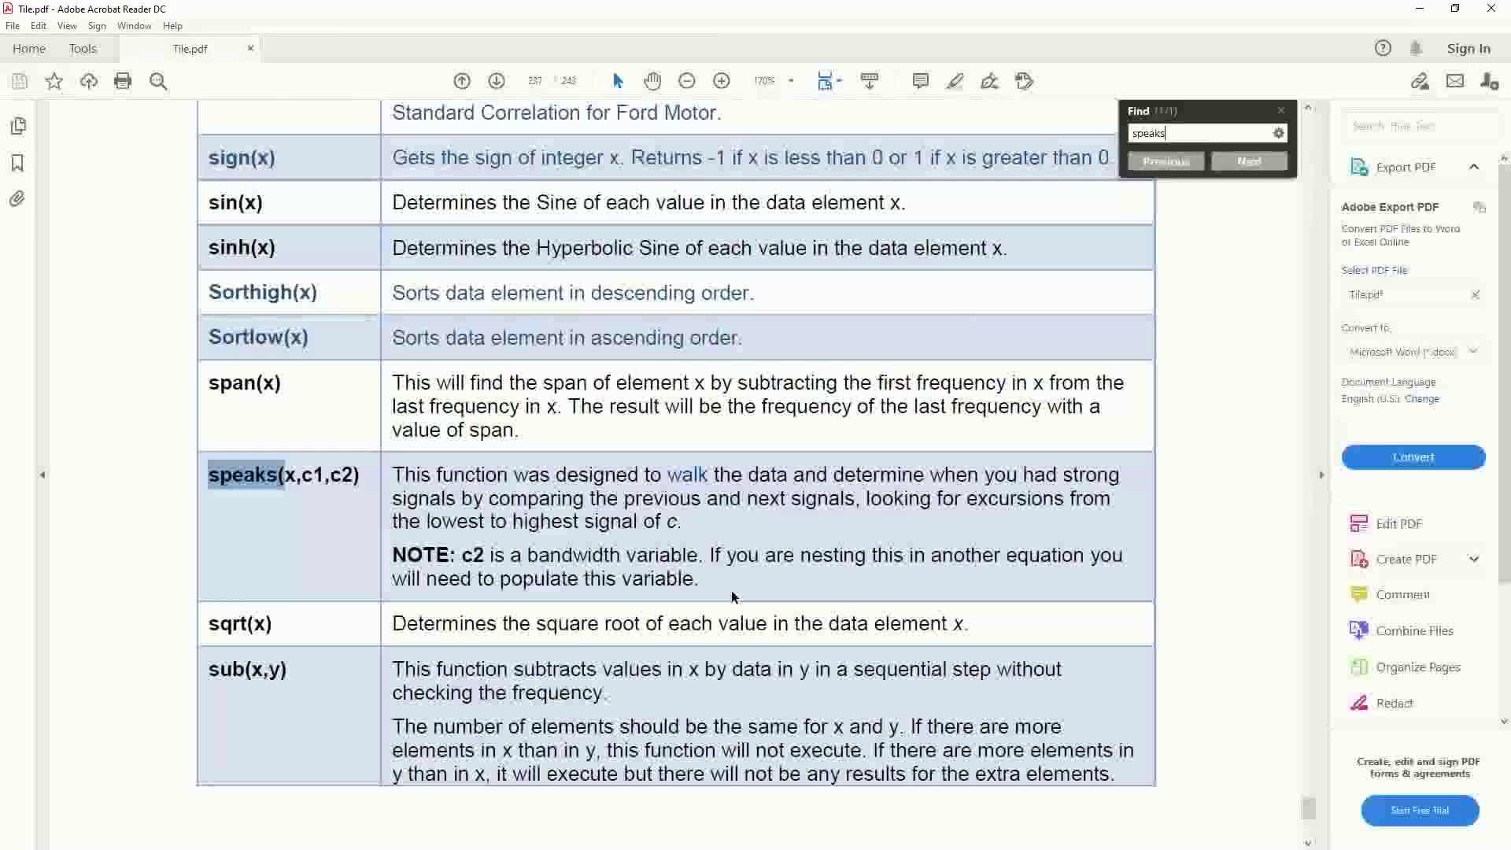
{"action": "left_click", "coordinate": [1282, 110]}
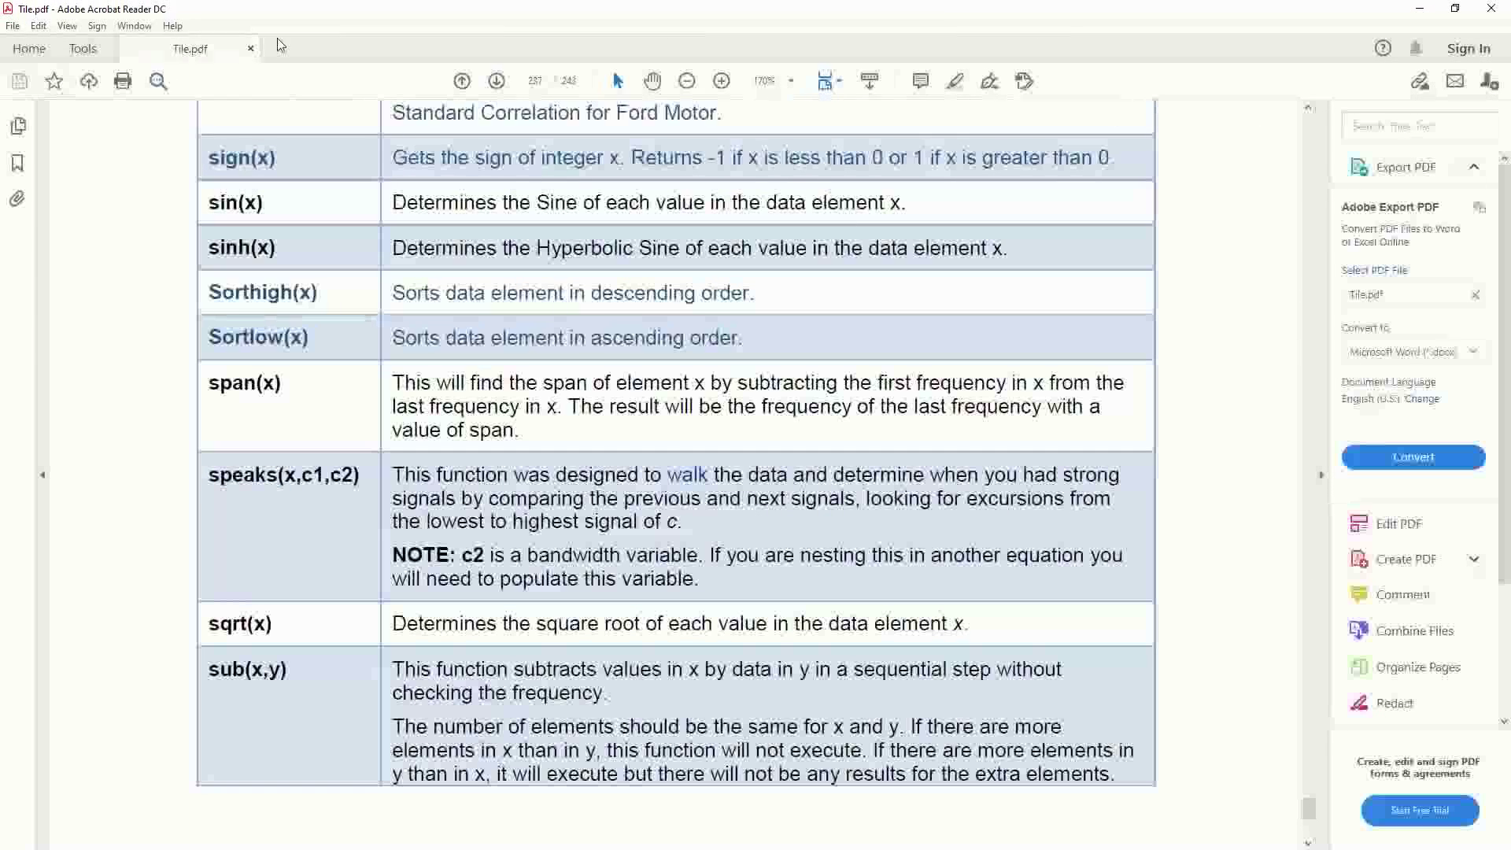
{"action": "left_click", "coordinate": [1485, 6]}
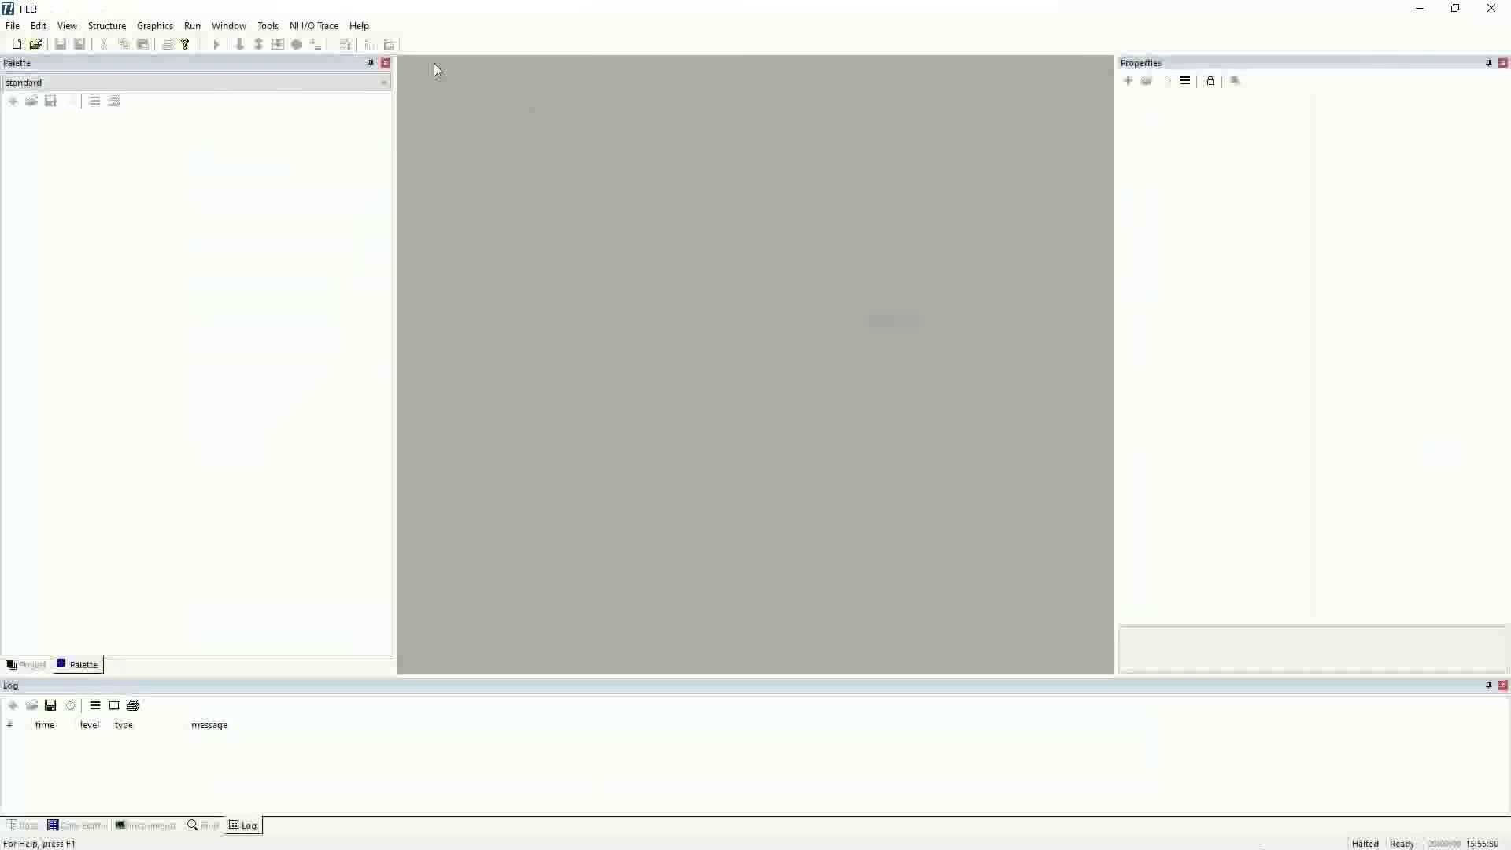
Open the license information, examine the key, expiration and status fields, and close it.
{"action": "left_click", "coordinate": [370, 30]}
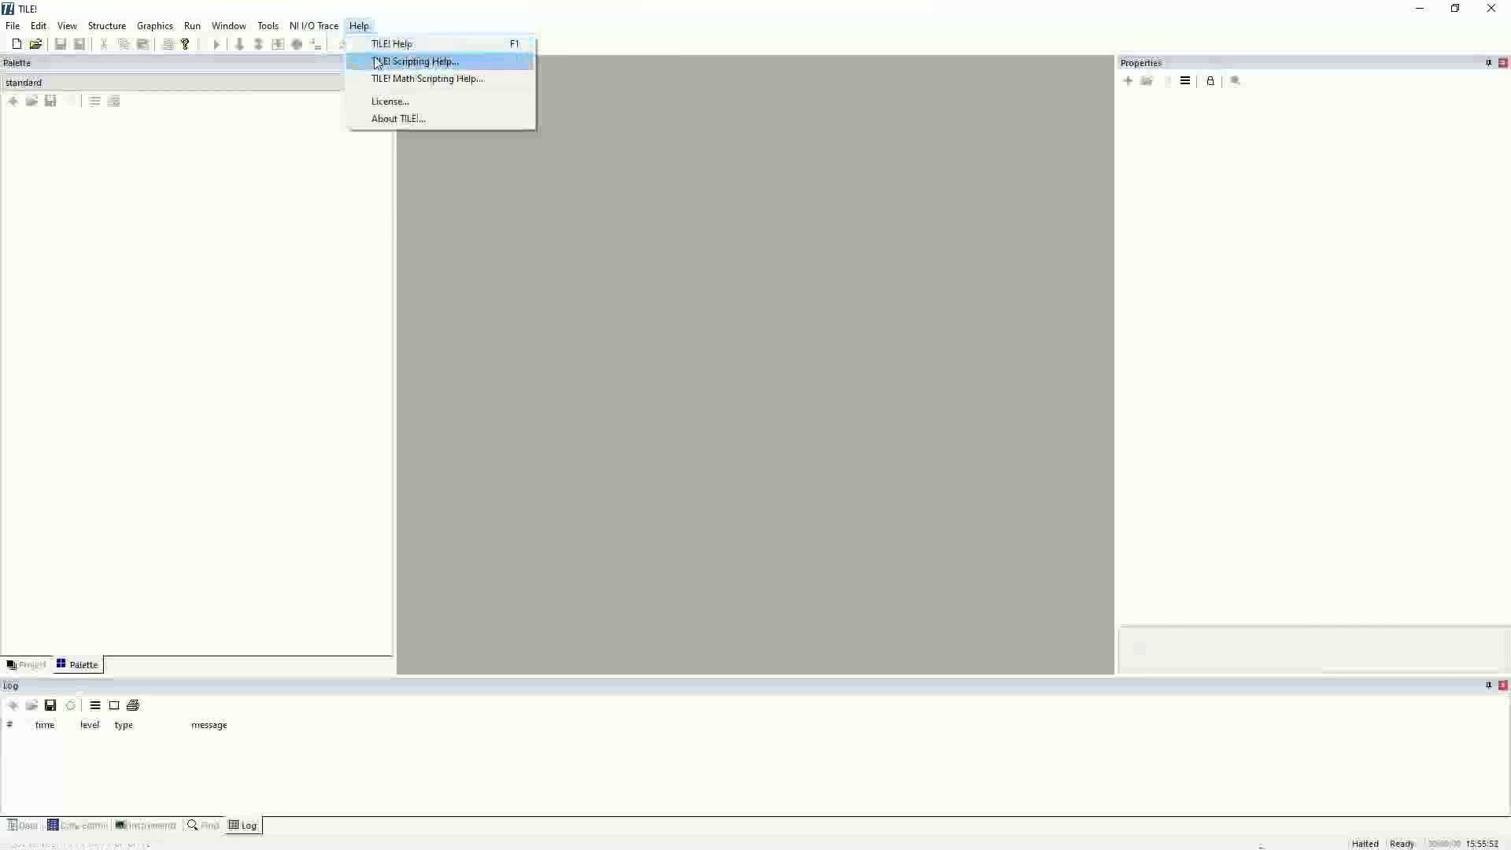
{"action": "left_click", "coordinate": [385, 103]}
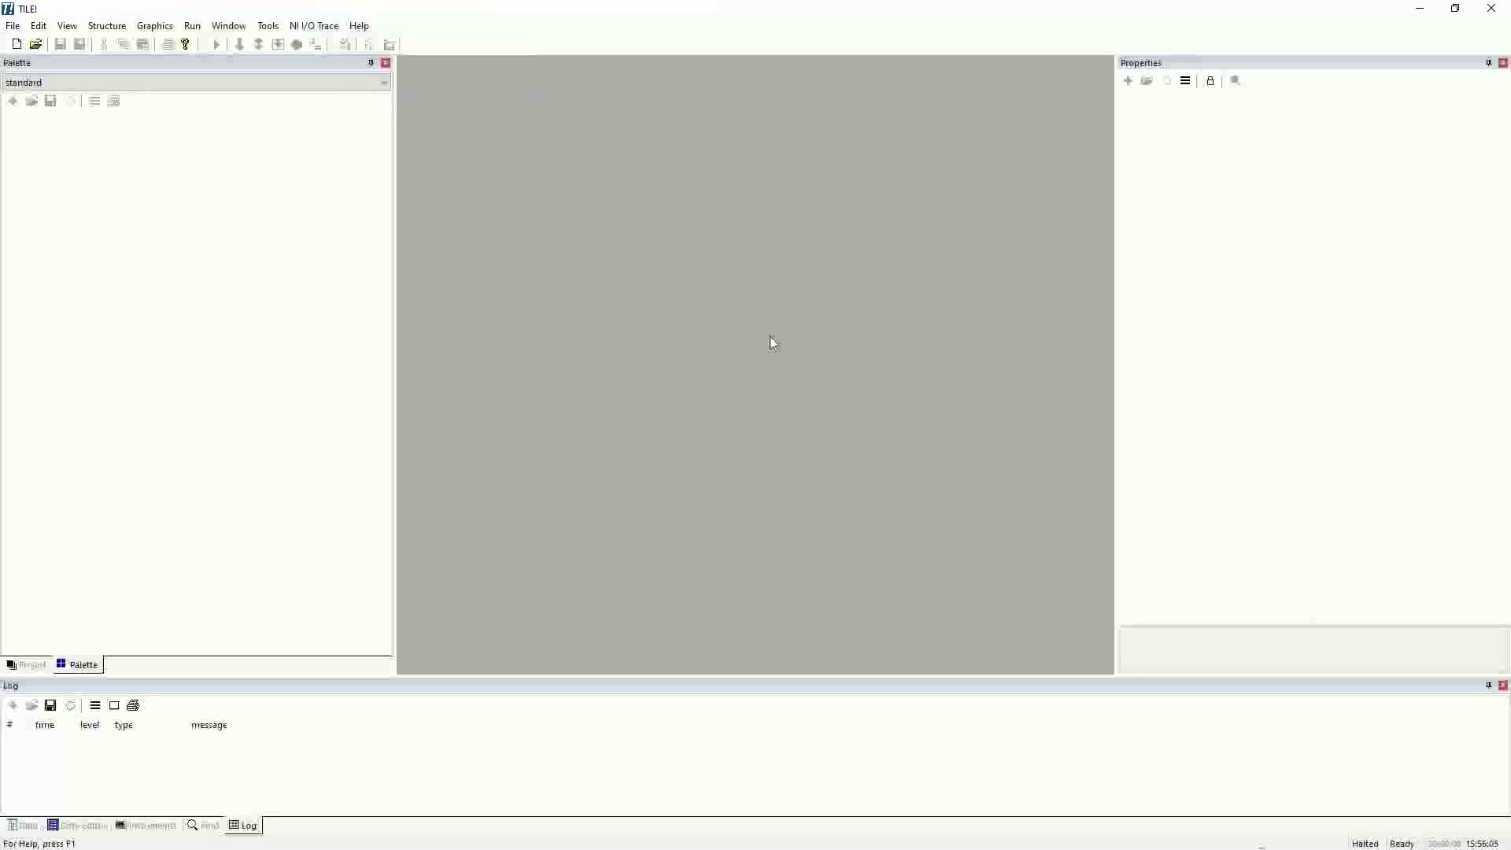
{"action": "left_click_drag", "start_coordinate": [775, 287], "coordinate": [732, 216]}
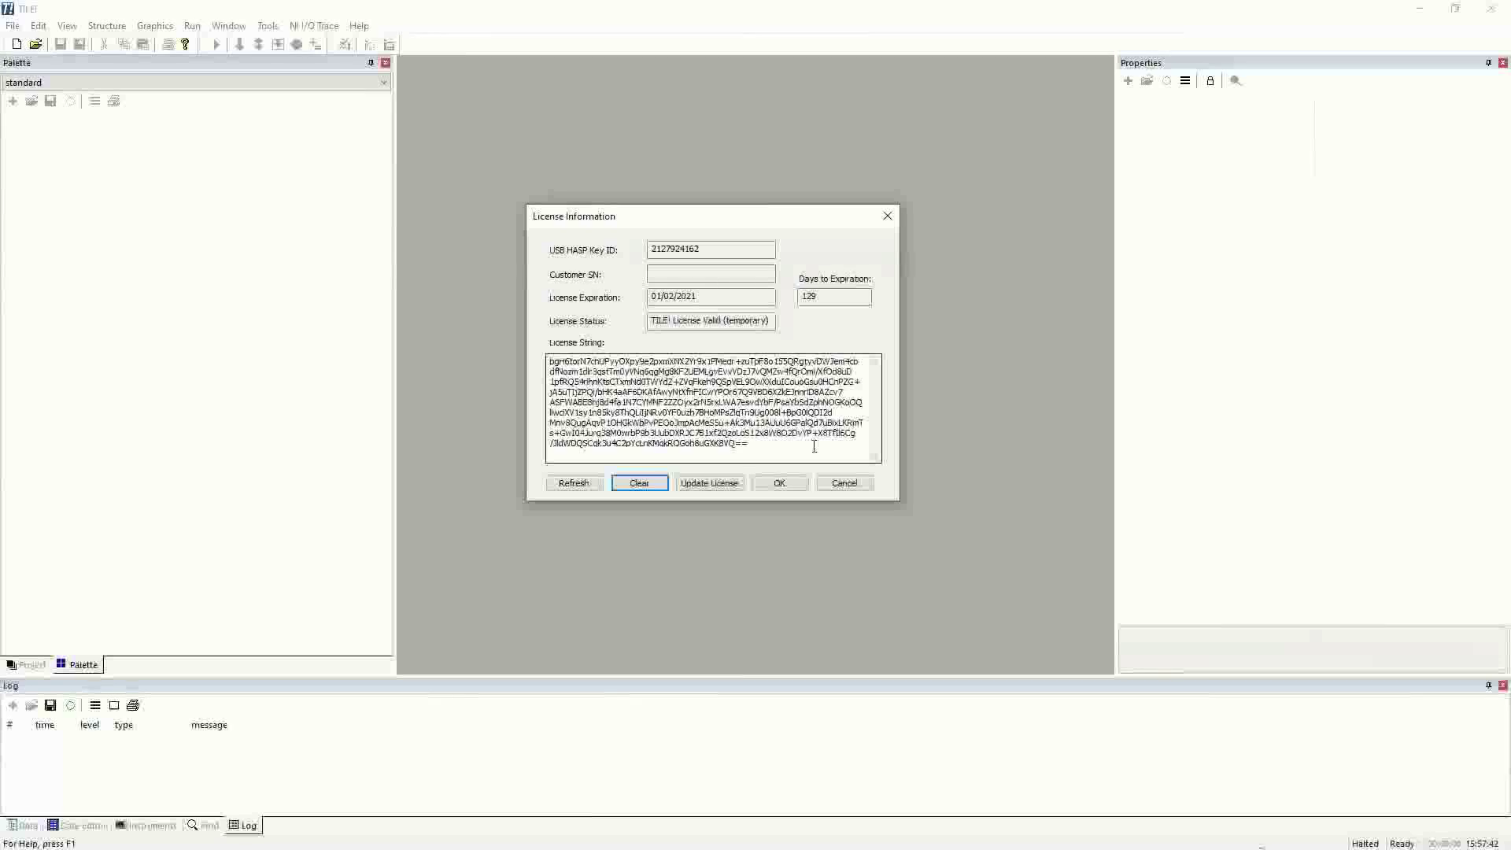
{"action": "left_click", "coordinate": [785, 483]}
View the About TILE! information with the support contacts and software version, and close it.
{"action": "left_click", "coordinate": [369, 28]}
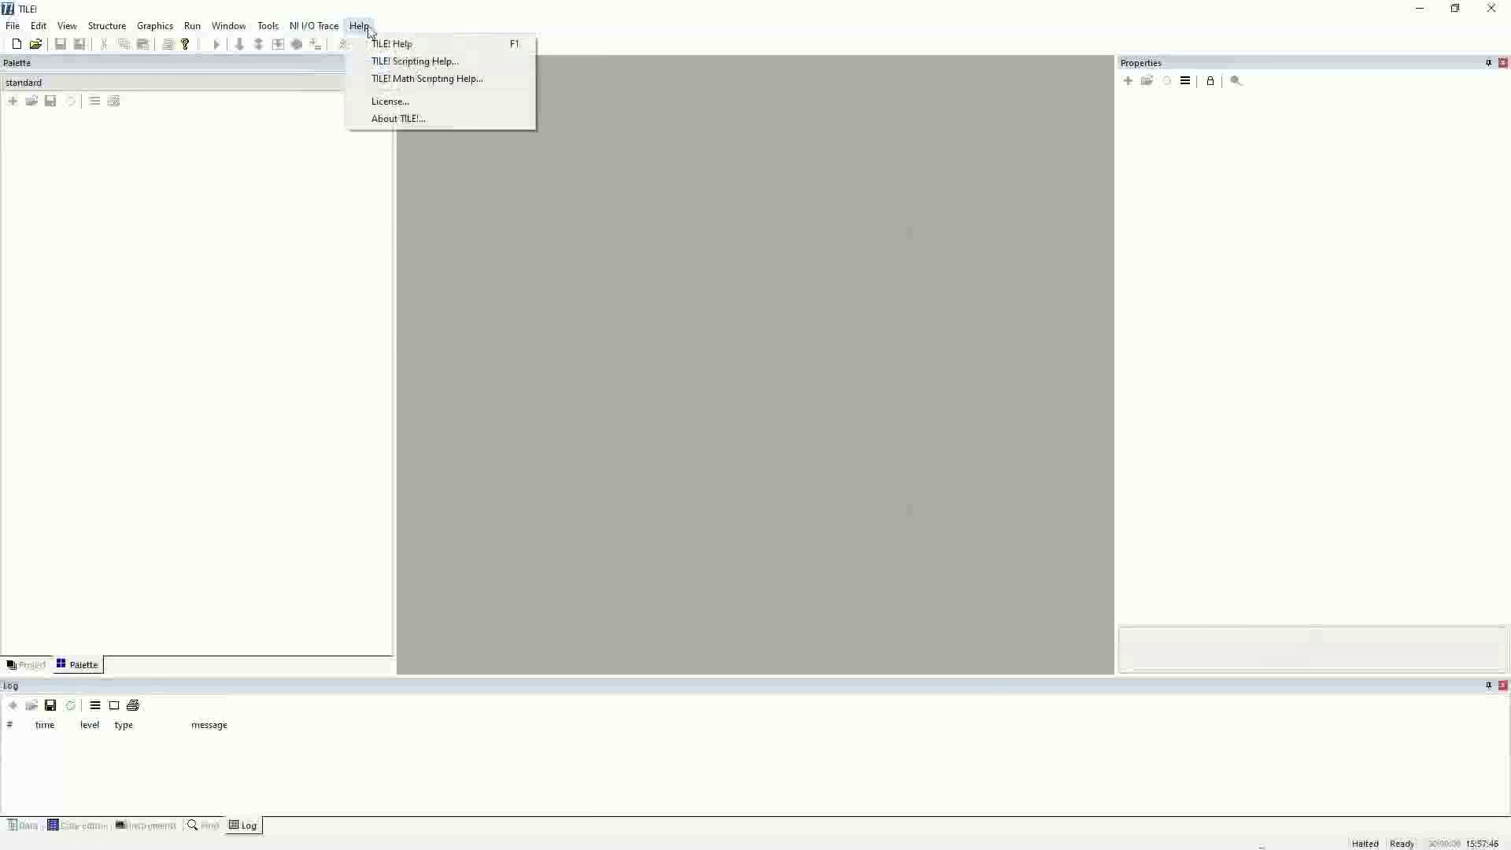
{"action": "left_click", "coordinate": [387, 120]}
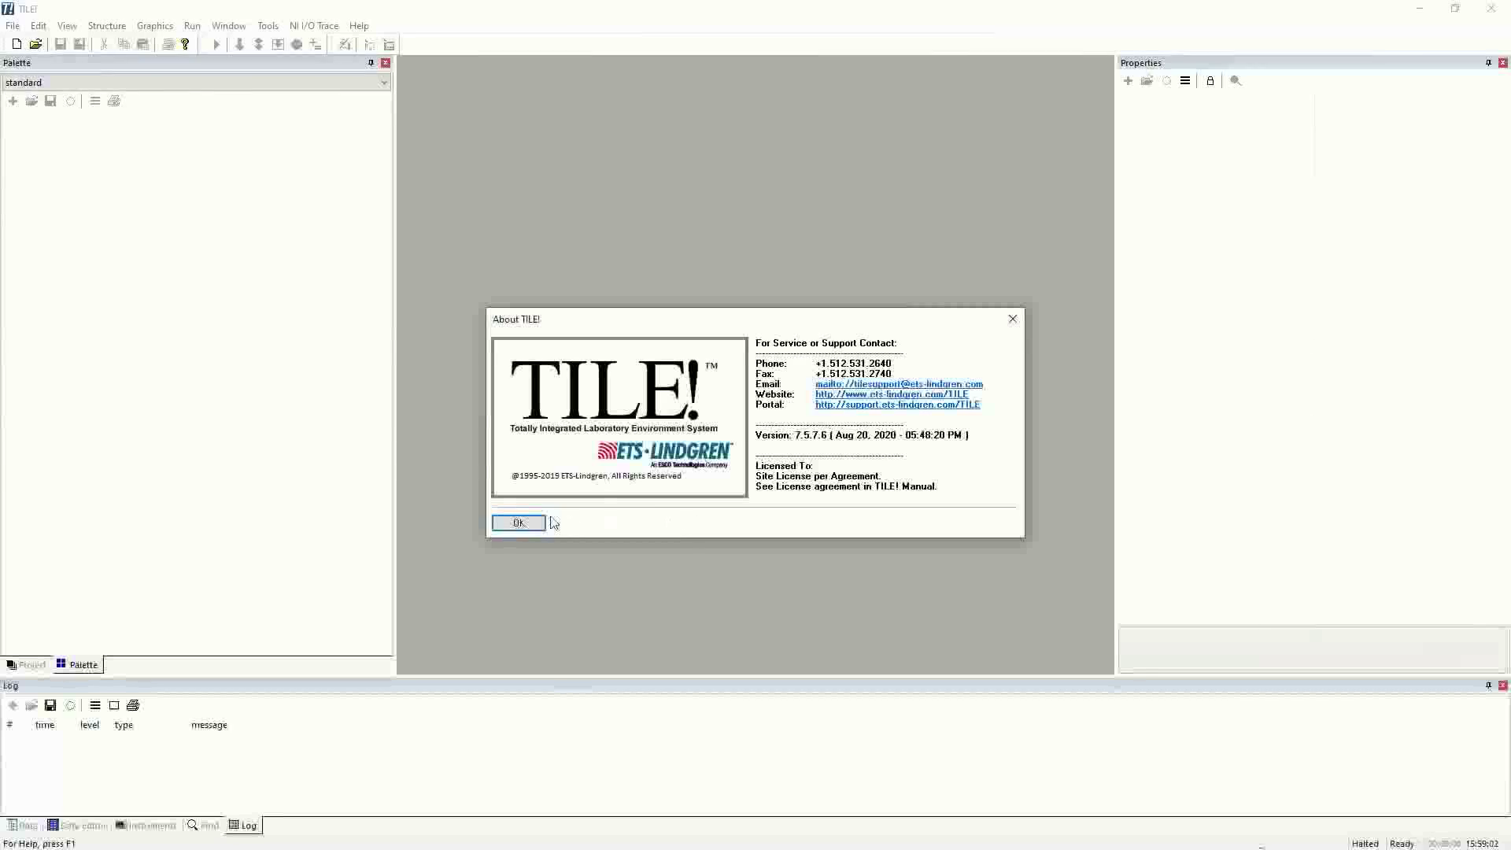
{"action": "left_click", "coordinate": [521, 524]}
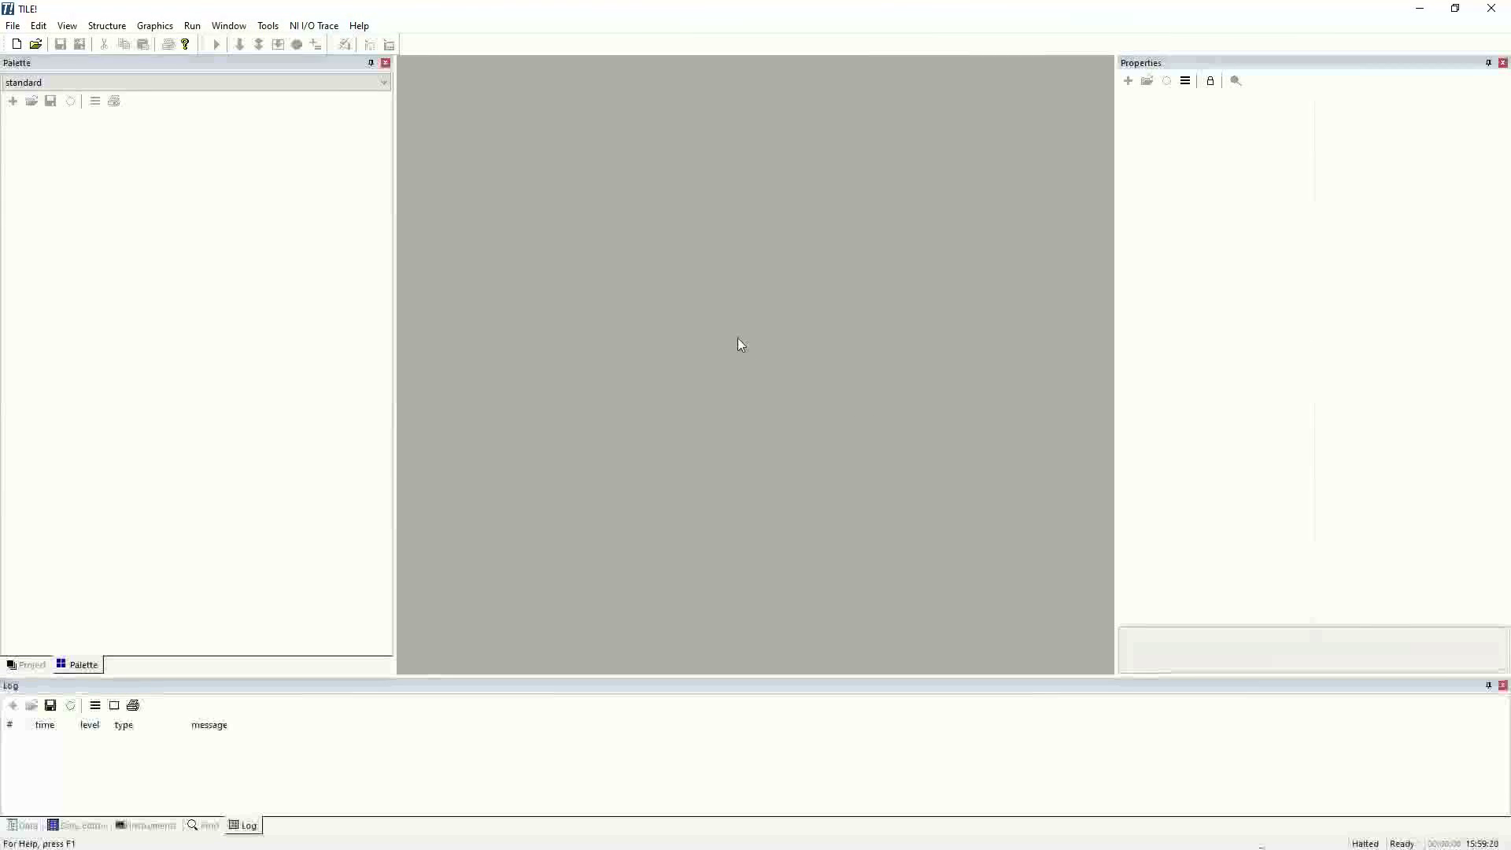
Create a new blank TILE! document and widen the Properties pane beside the drawing area.
{"action": "left_click", "coordinate": [19, 47]}
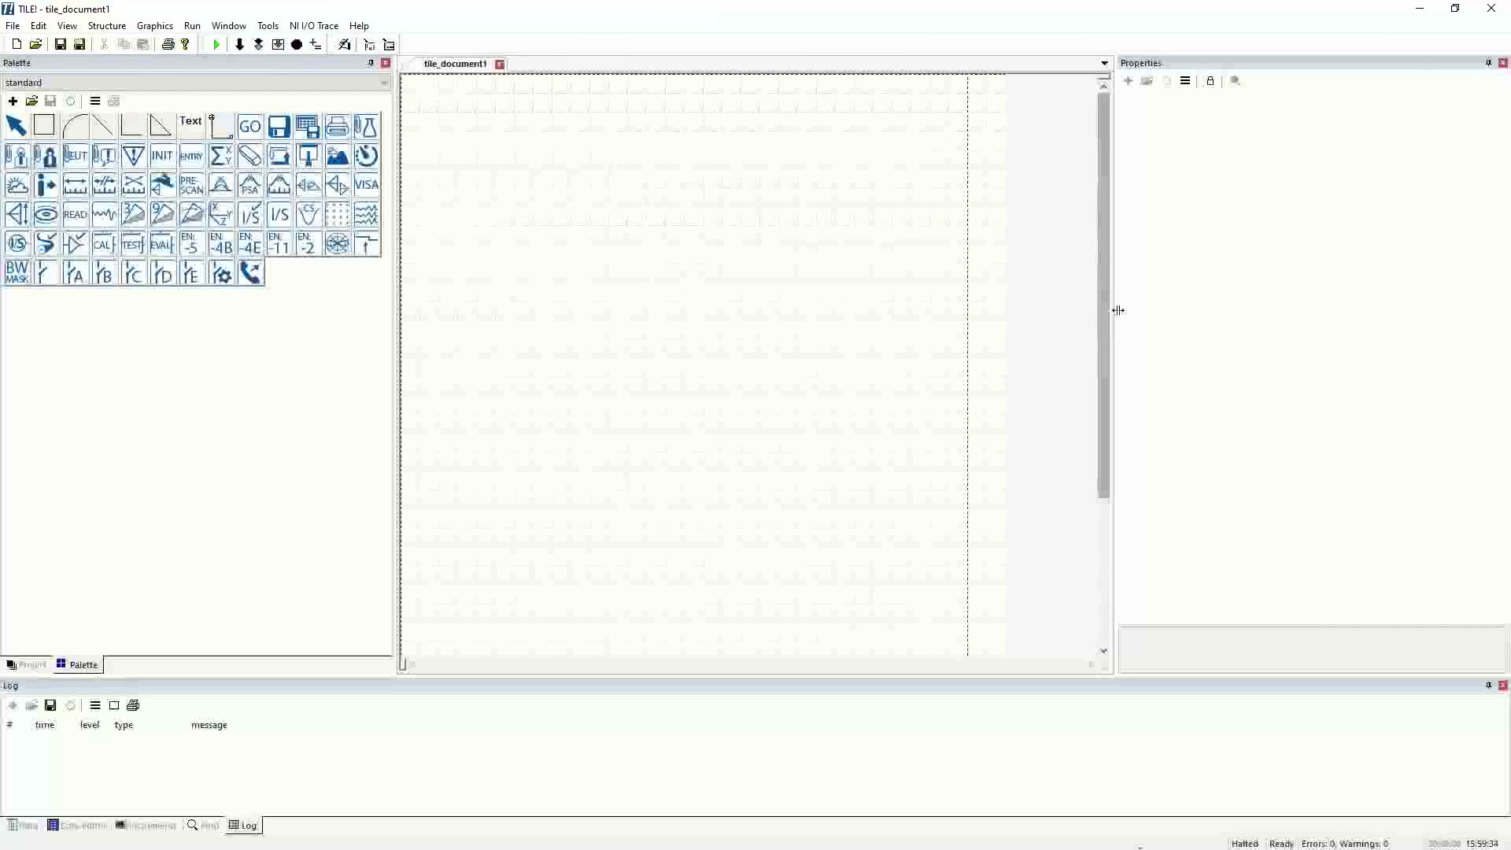
{"action": "left_click_drag", "start_coordinate": [1114, 310], "coordinate": [999, 327]}
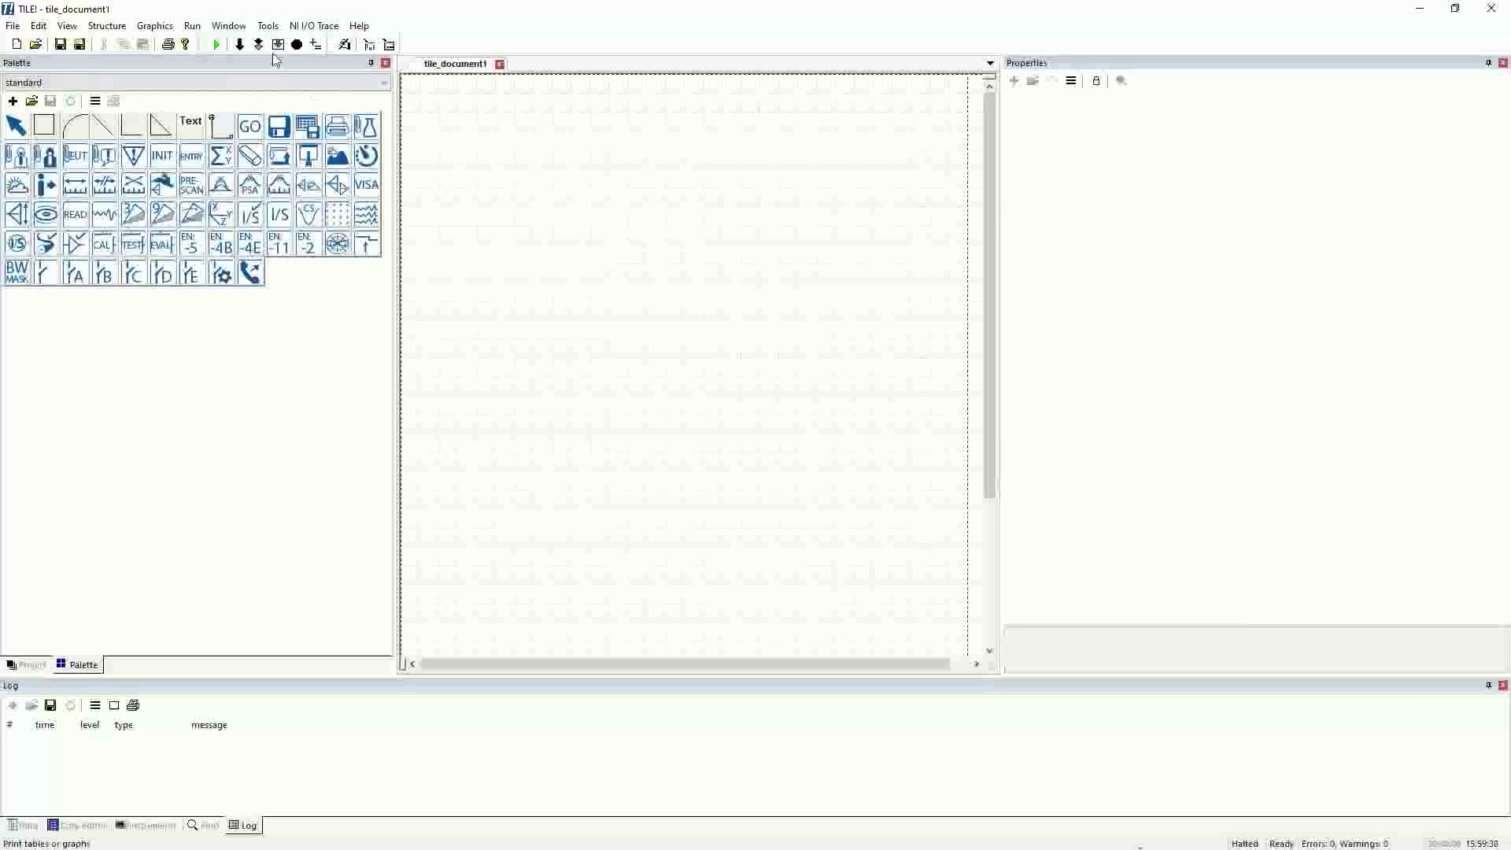
Build the instrument database, overwriting any existing instrument database files, and dismiss the completion notice.
{"action": "left_click", "coordinate": [270, 26]}
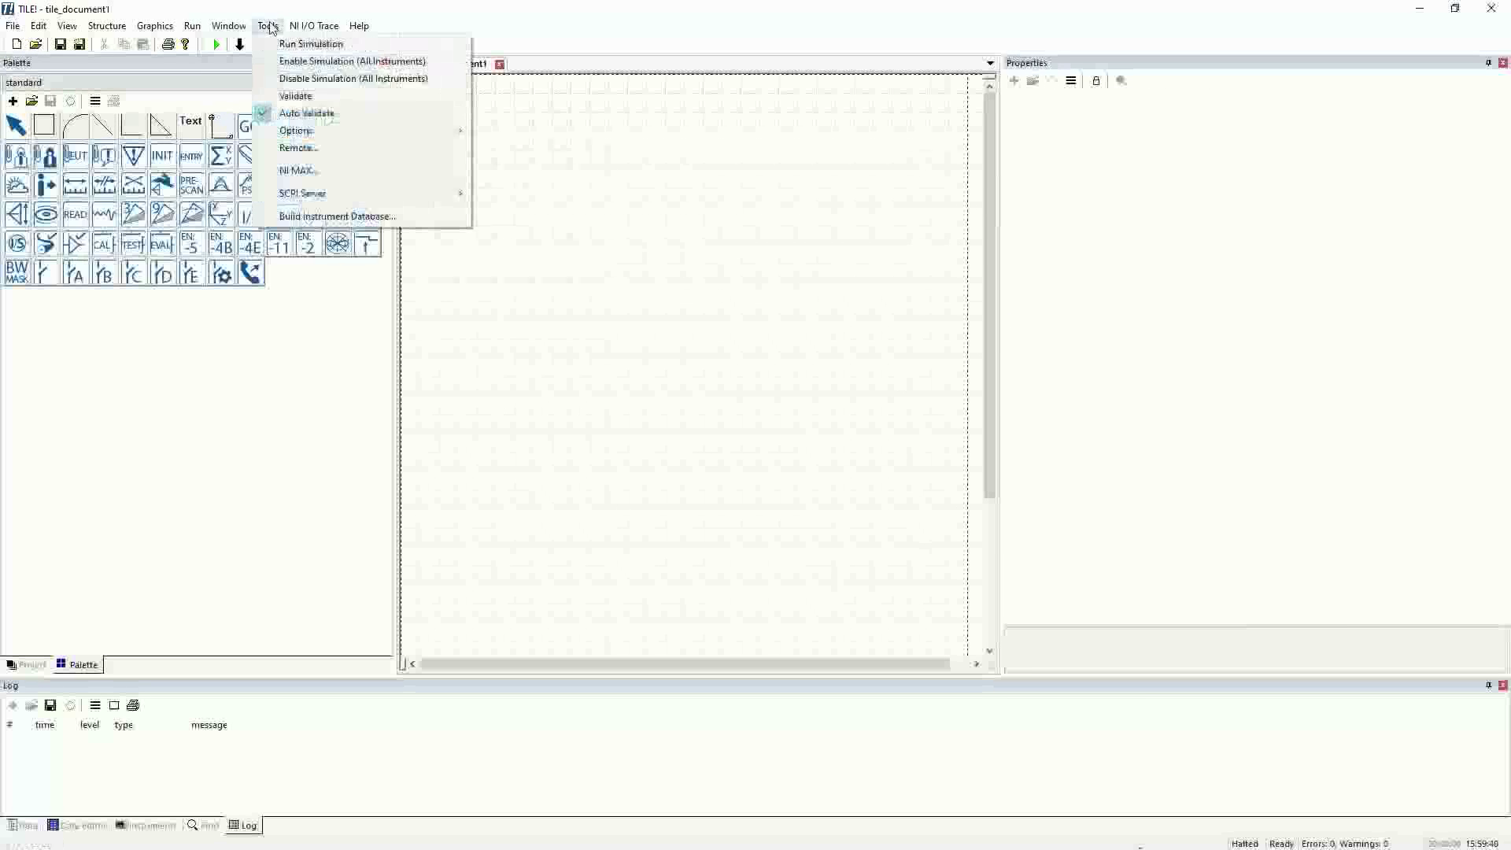
{"action": "mouse_move", "coordinate": [271, 25]}
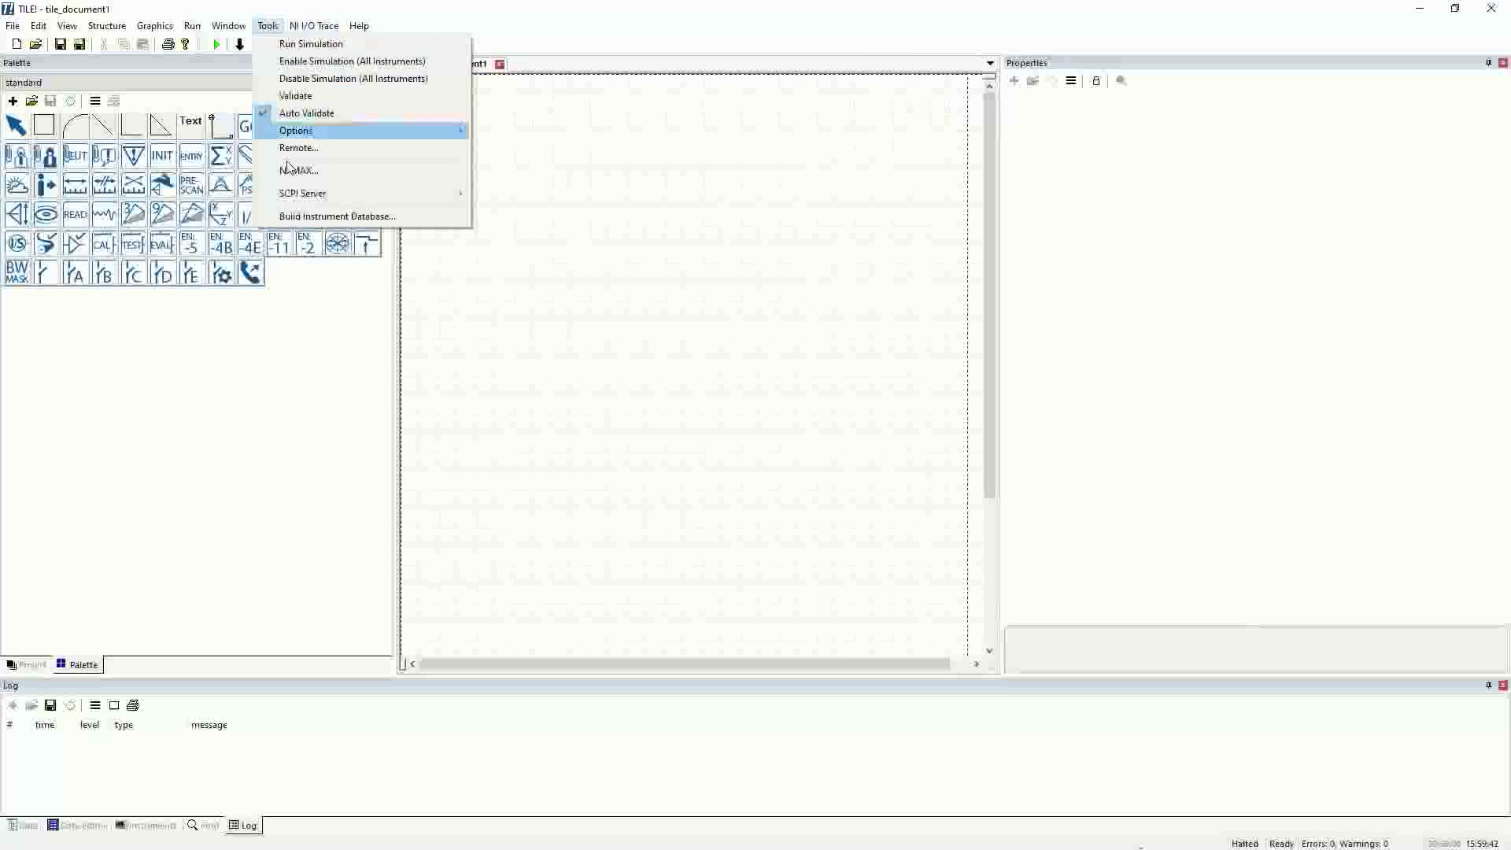
{"action": "left_click", "coordinate": [293, 217]}
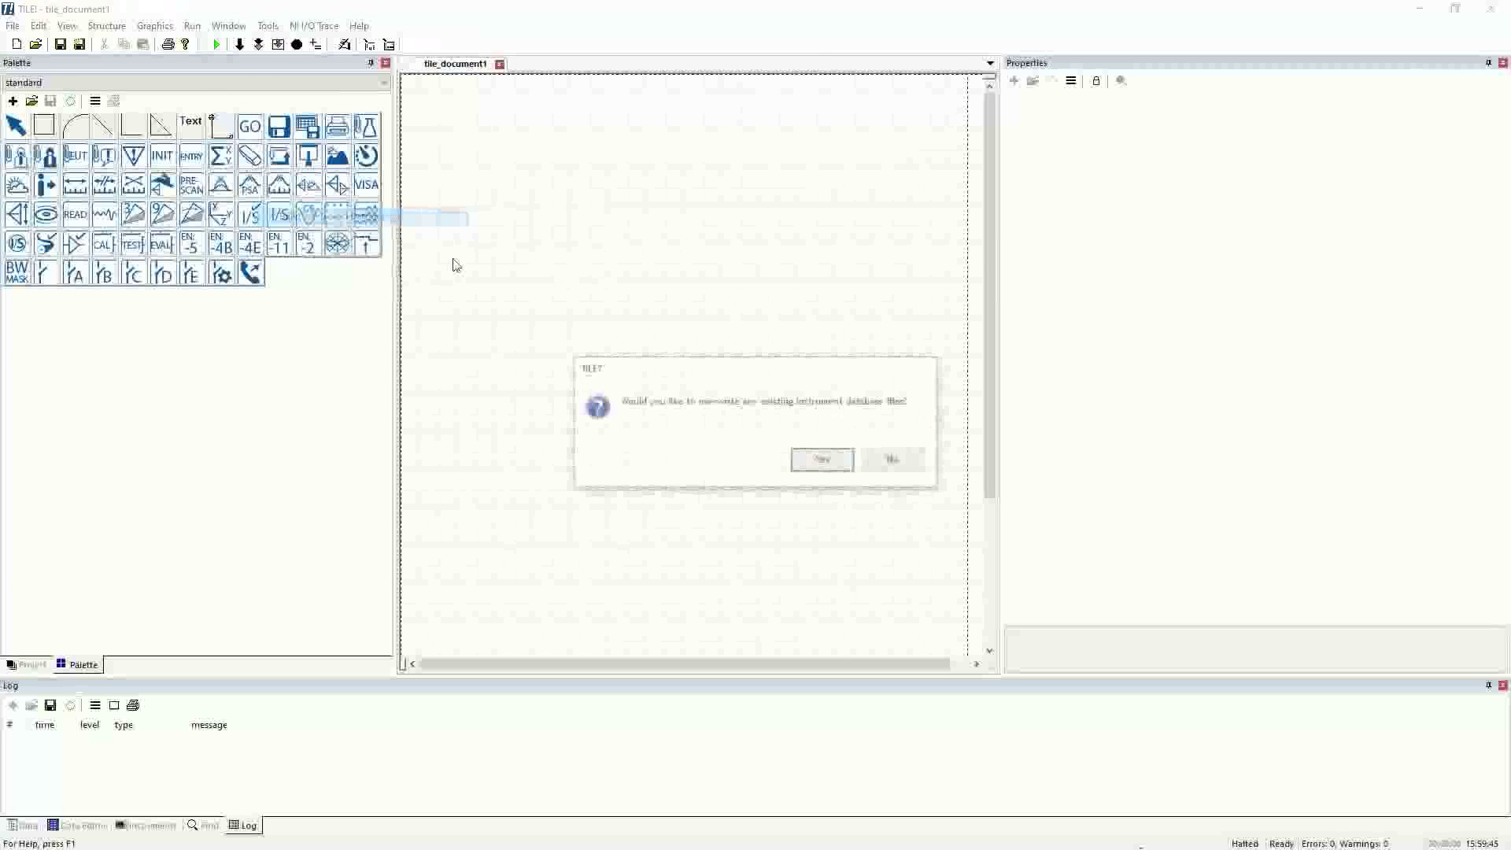
{"action": "left_click", "coordinate": [824, 463]}
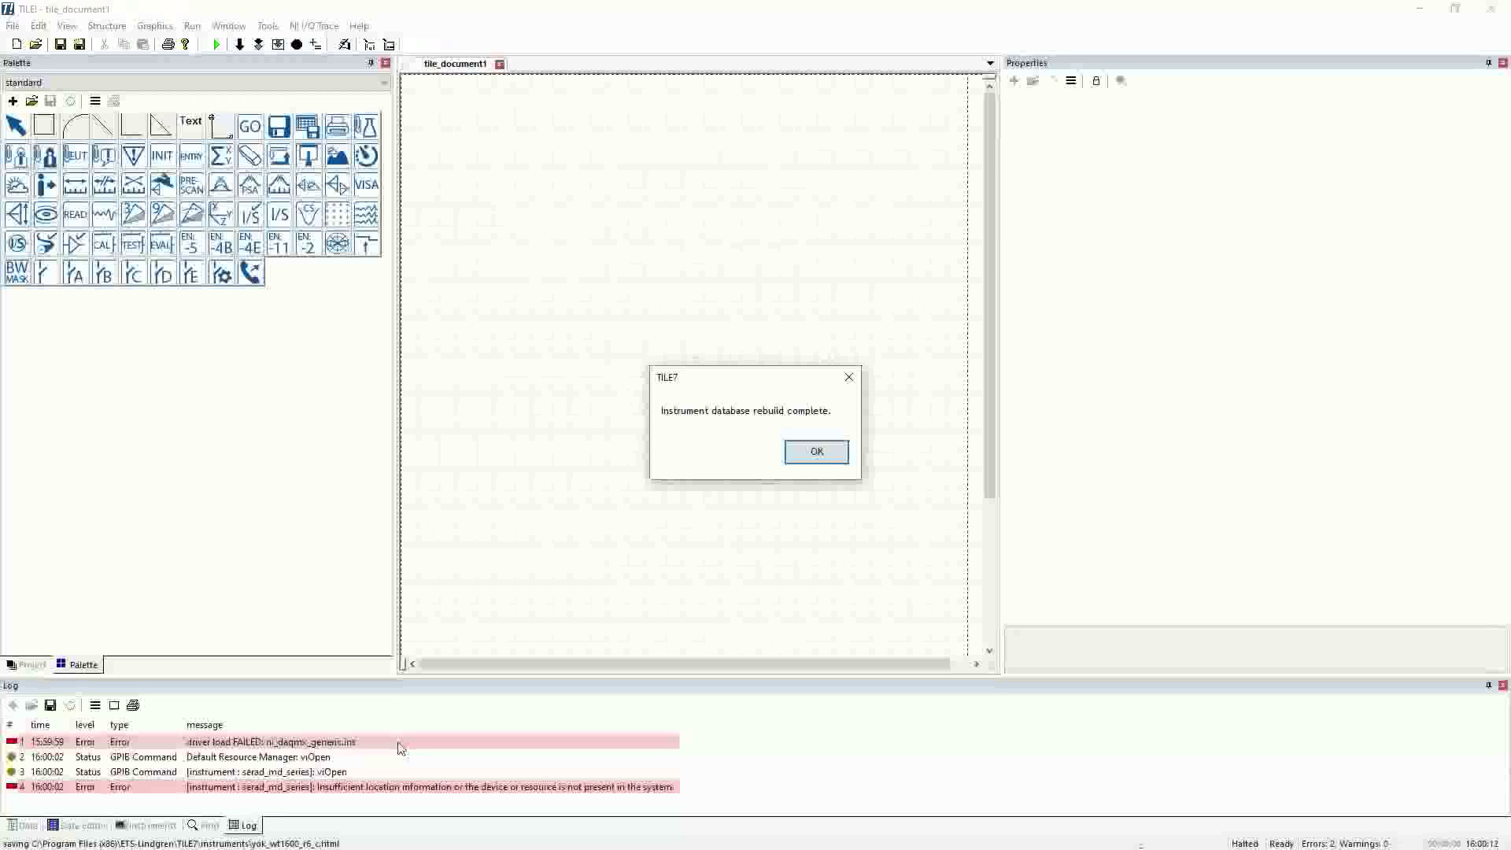
{"action": "left_click", "coordinate": [819, 458]}
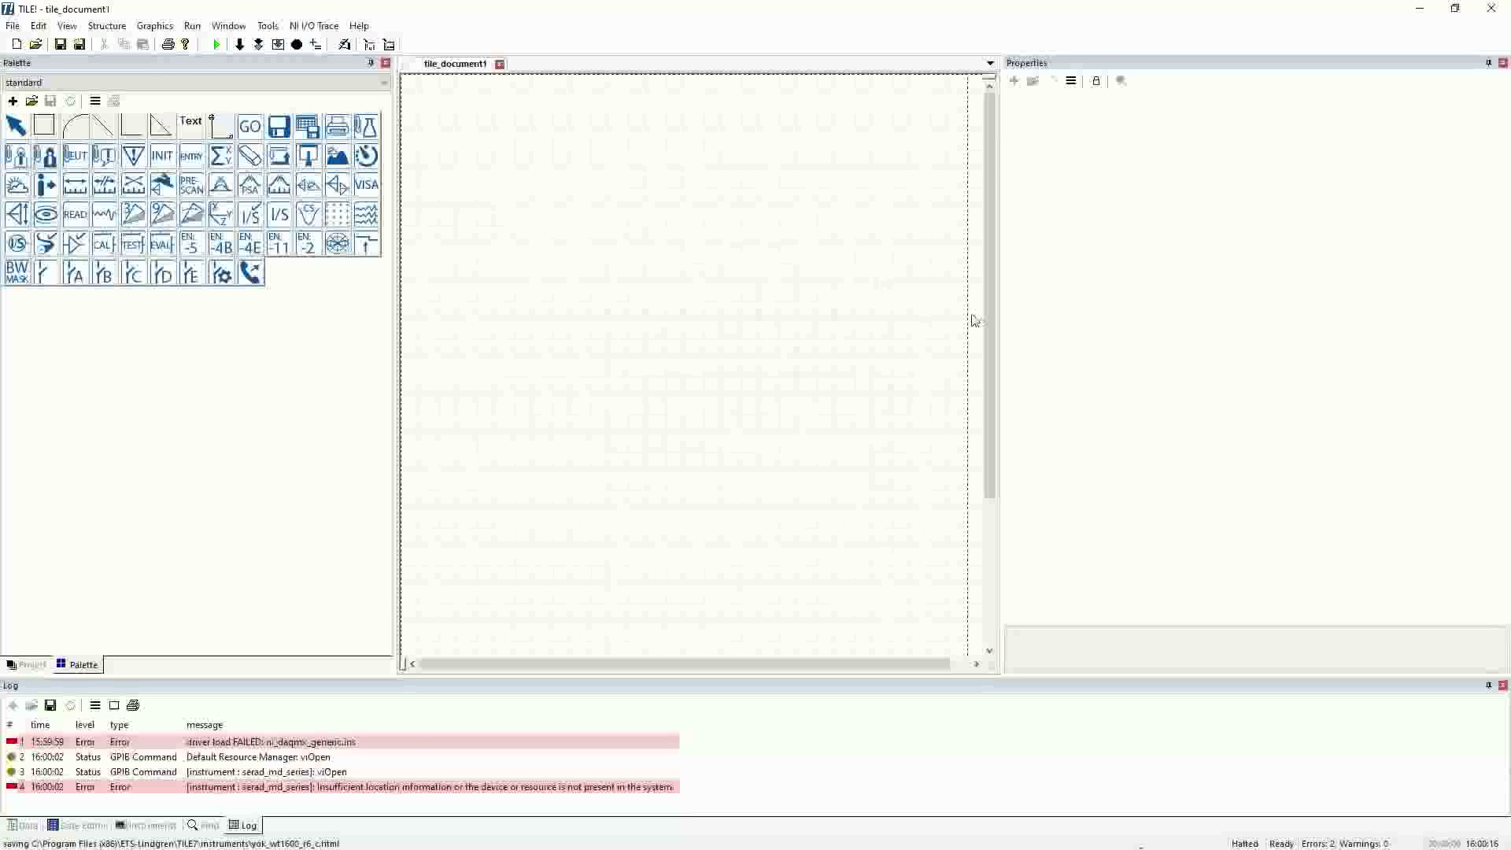
Add a new instrument to the document's instrument list and name it SpecAn.
{"action": "left_click", "coordinate": [157, 828]}
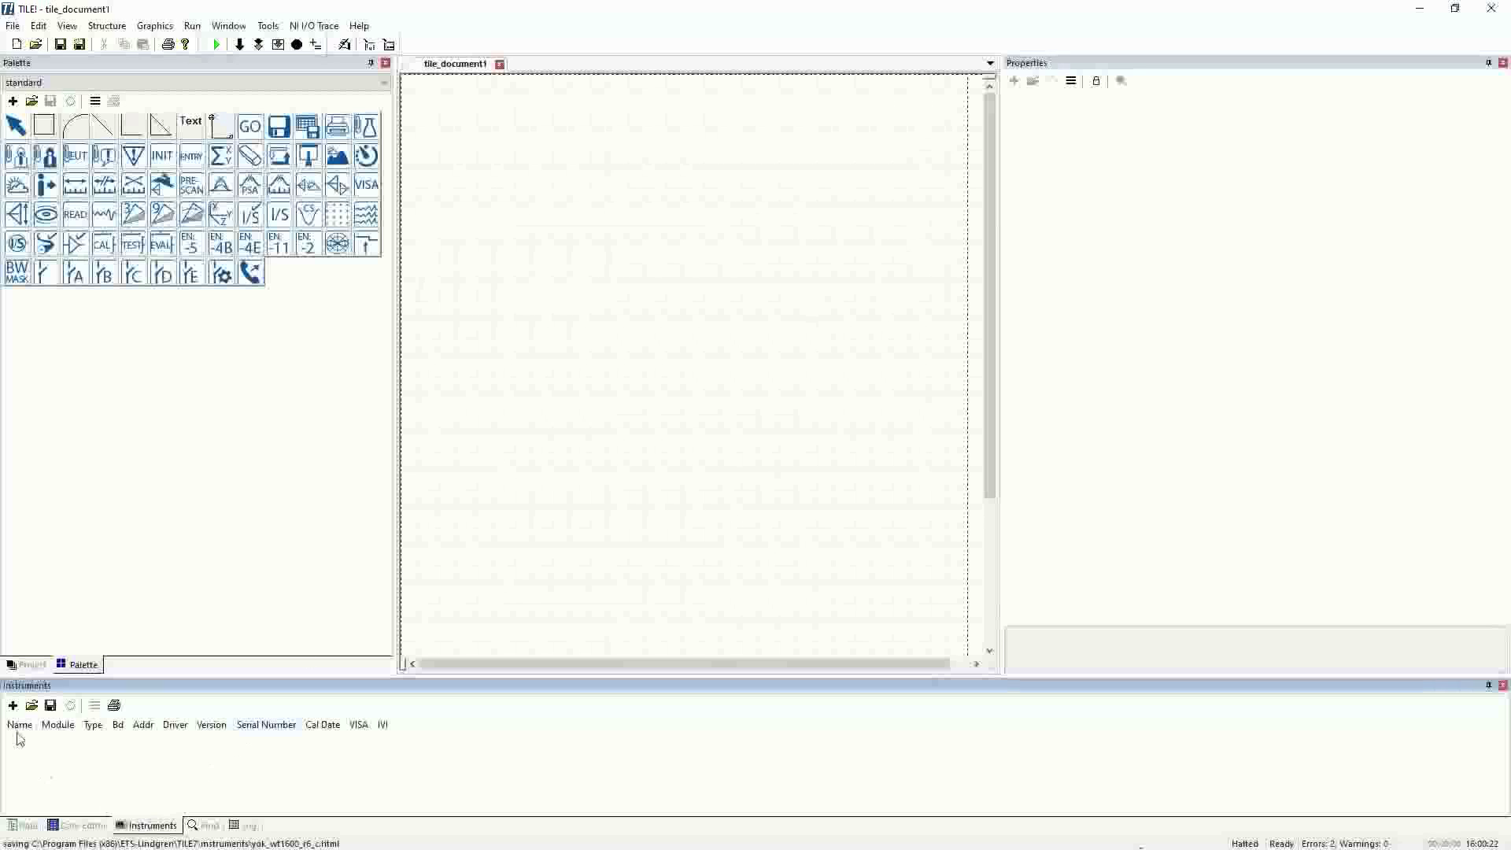
{"action": "left_click", "coordinate": [12, 706]}
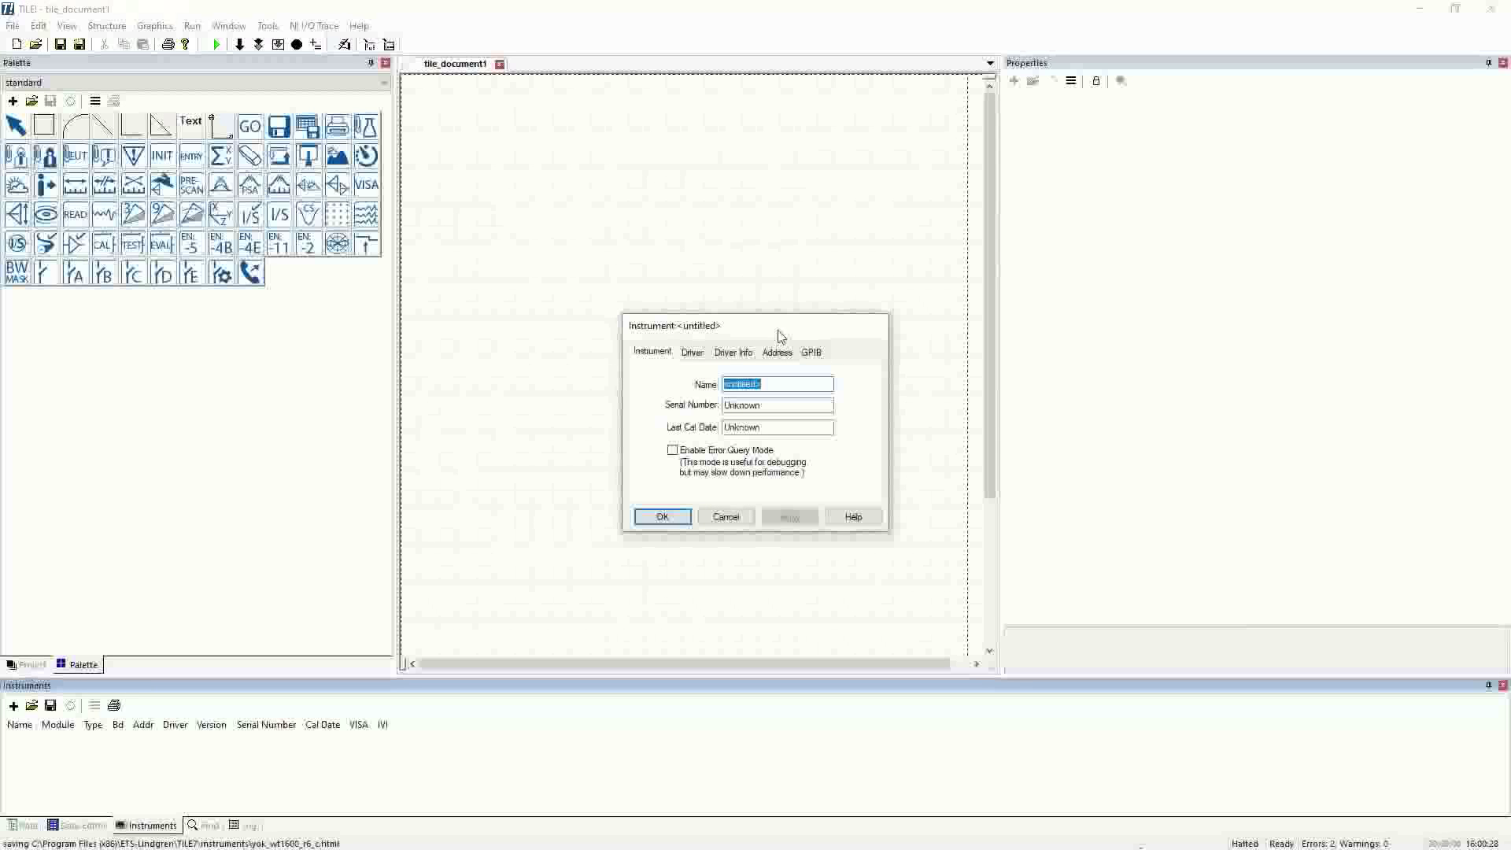
{"action": "left_click", "coordinate": [692, 352]}
{"action": "left_click", "coordinate": [653, 352]}
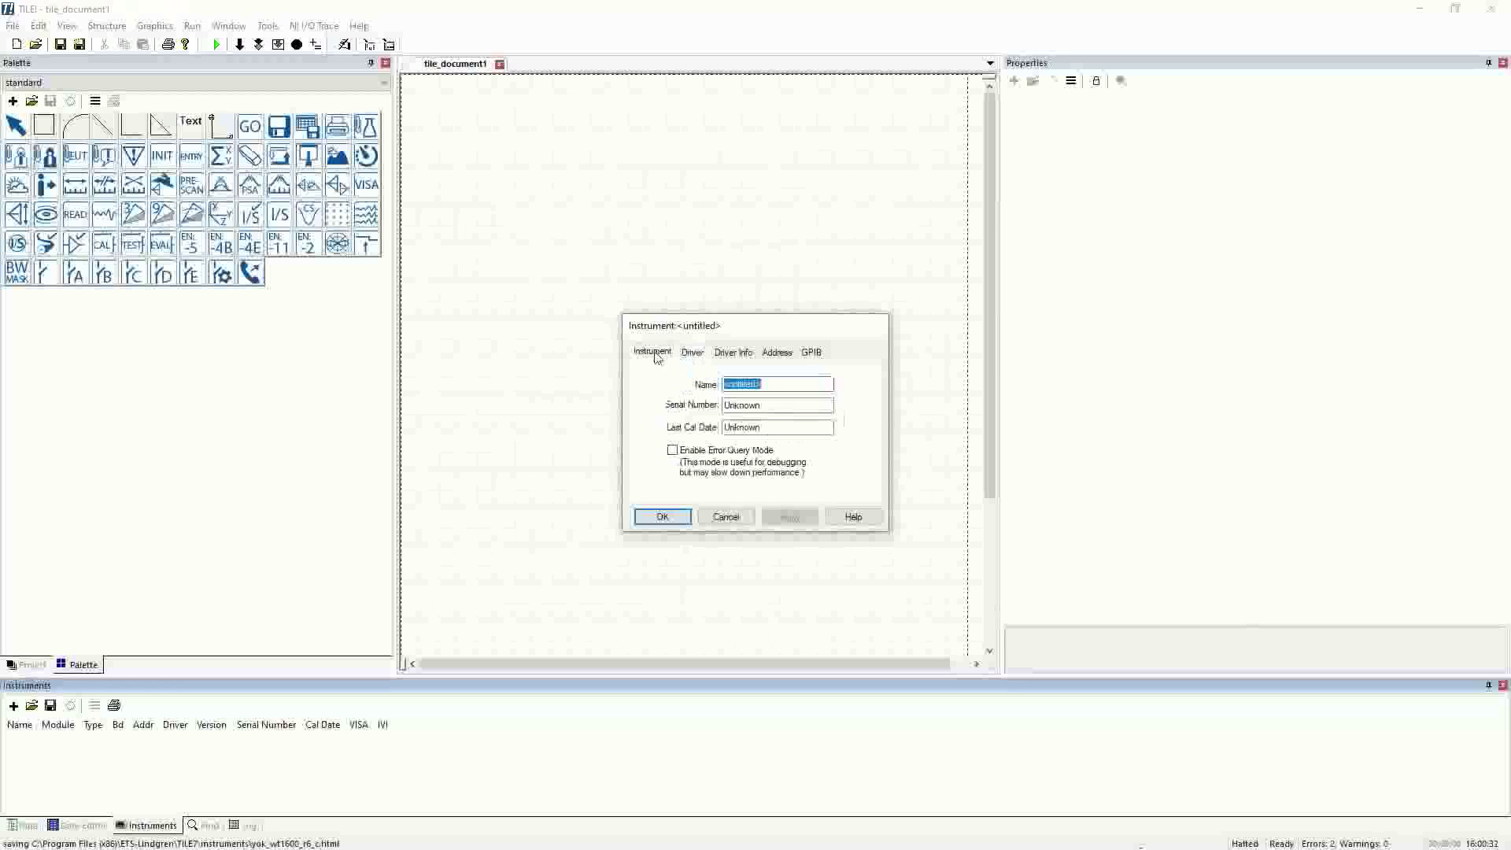
{"action": "type", "text": "SpecAn"}
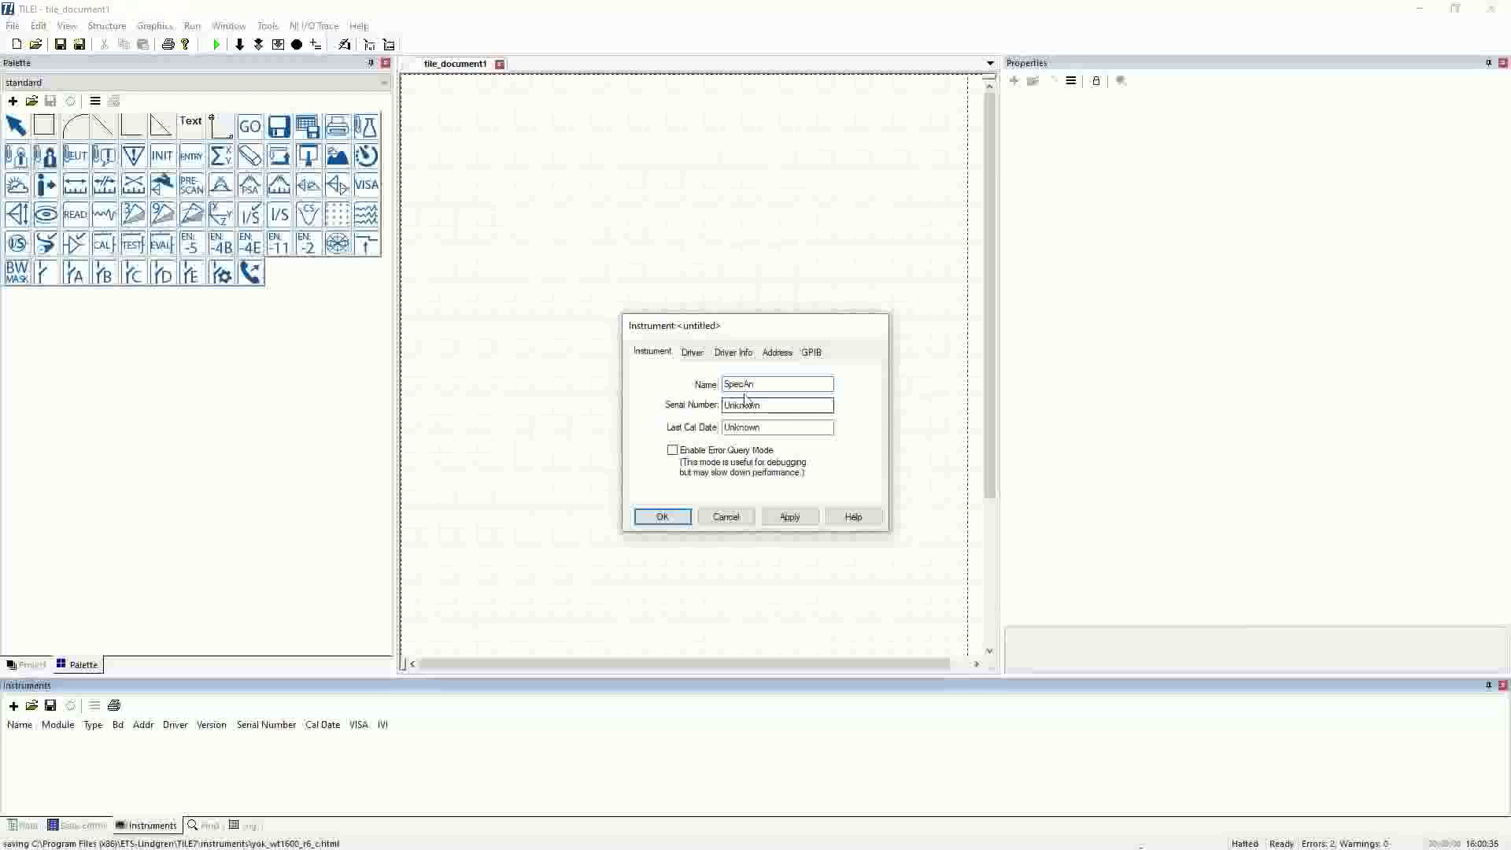
Browse the .ins driver files in the TILE7 Instruments folder for SpecAn, and leave without choosing one.
{"action": "left_click", "coordinate": [693, 352]}
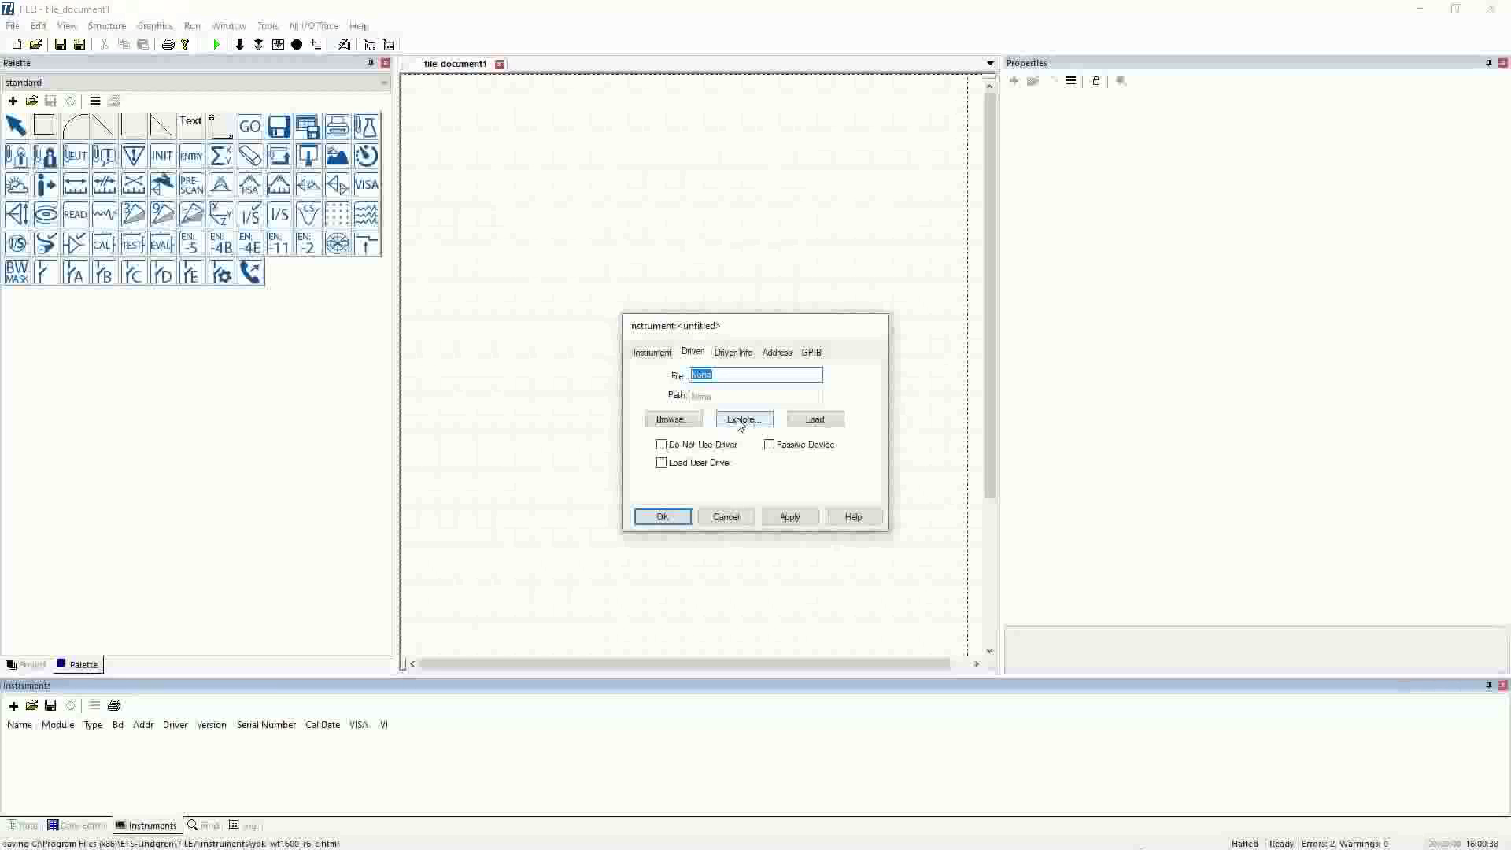
{"action": "left_click", "coordinate": [671, 422]}
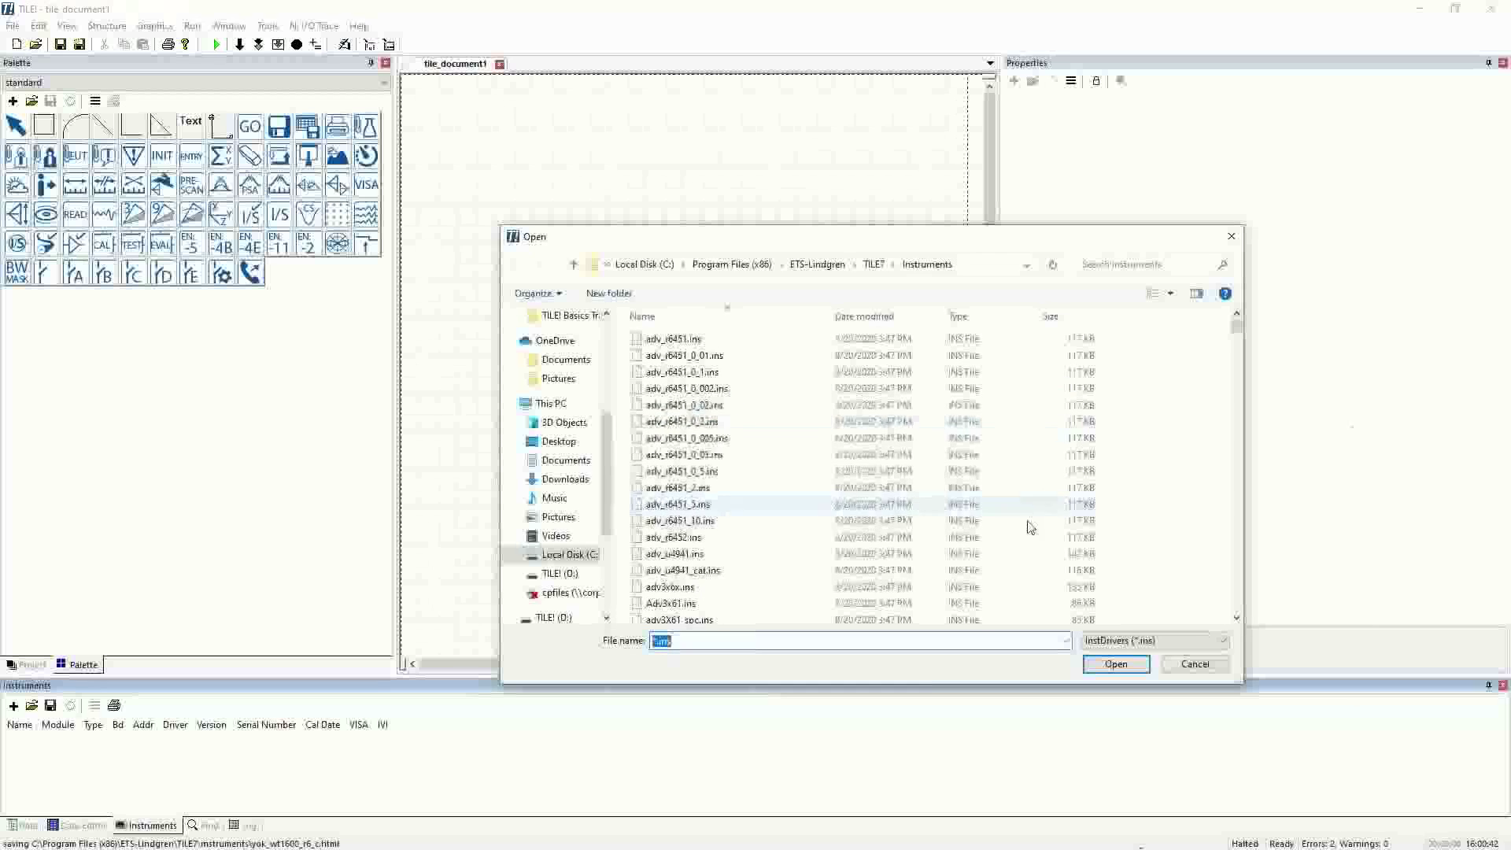
{"action": "mouse_move", "coordinate": [1240, 328]}
{"action": "left_mouse_down"}
{"action": "mouse_move", "coordinate": [1239, 602]}
{"action": "mouse_move", "coordinate": [1237, 329]}
{"action": "left_mouse_up"}
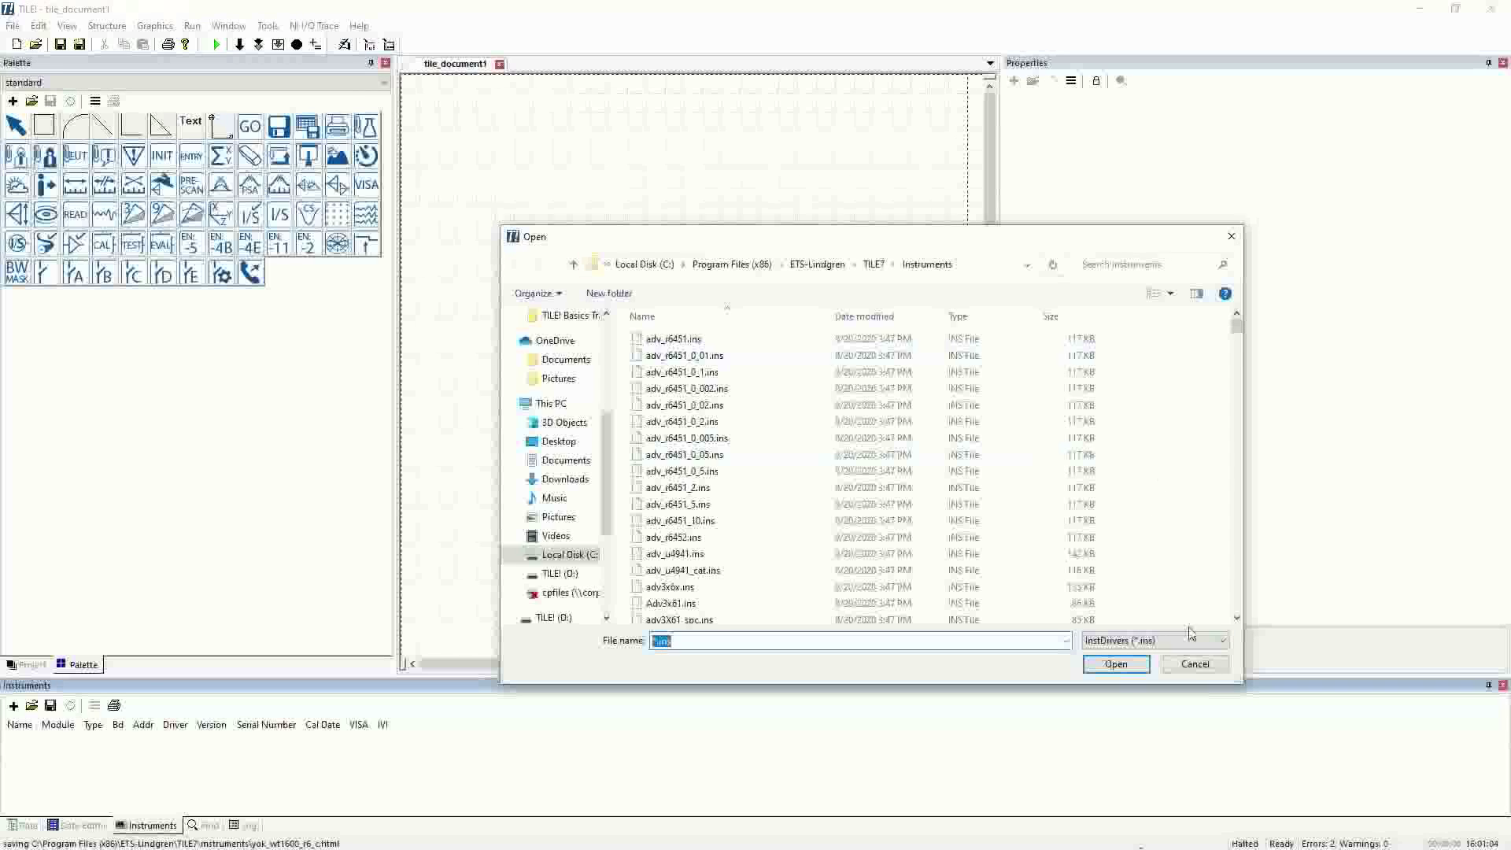
{"action": "left_click", "coordinate": [1196, 665]}
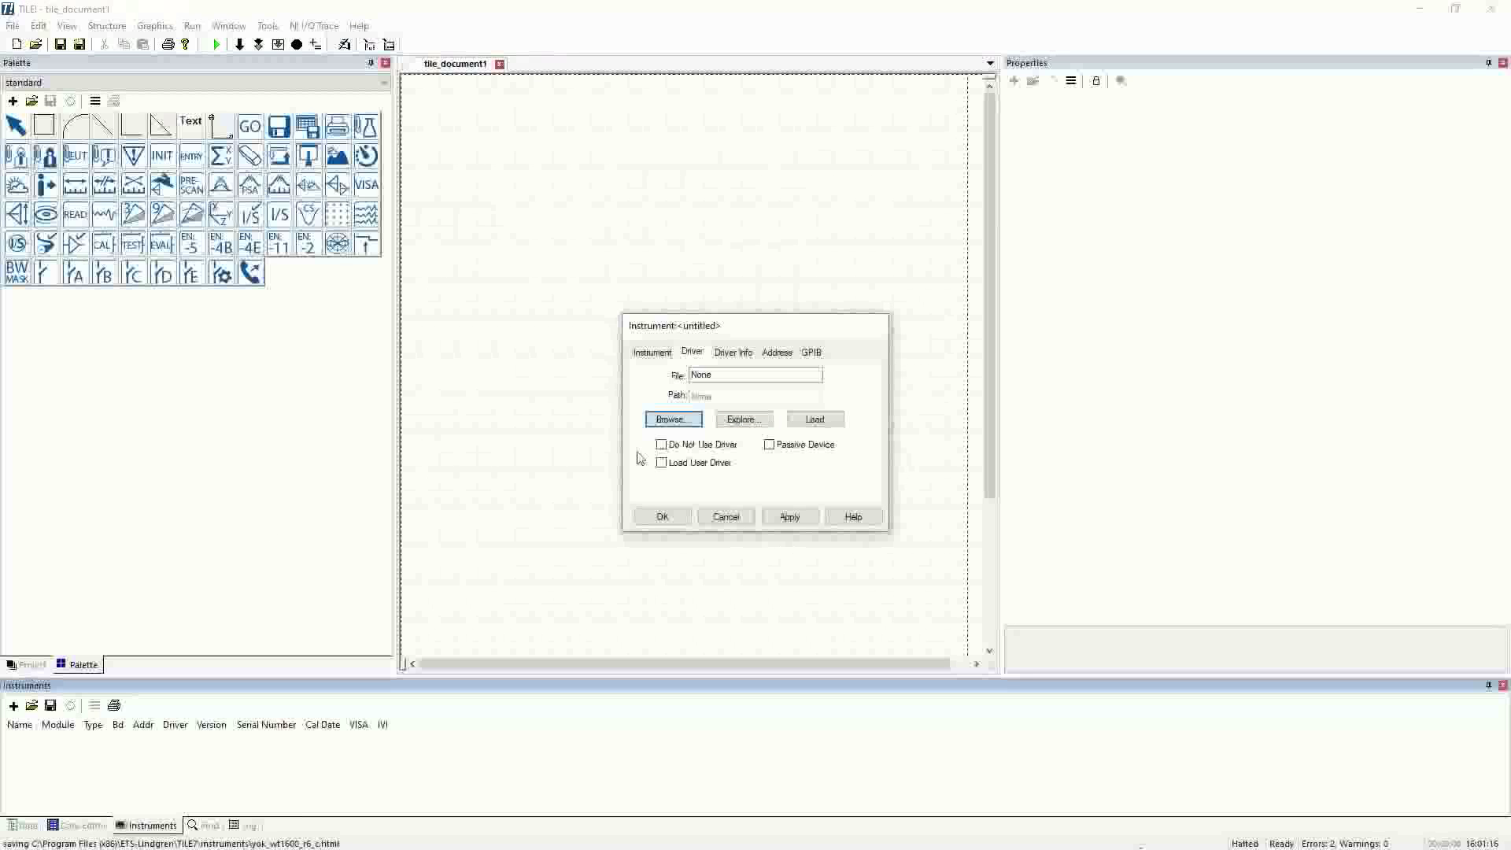
Explore the available instrument drivers for SpecAn and filter them by the Spectrum Analyzer type.
{"action": "left_click", "coordinate": [750, 422]}
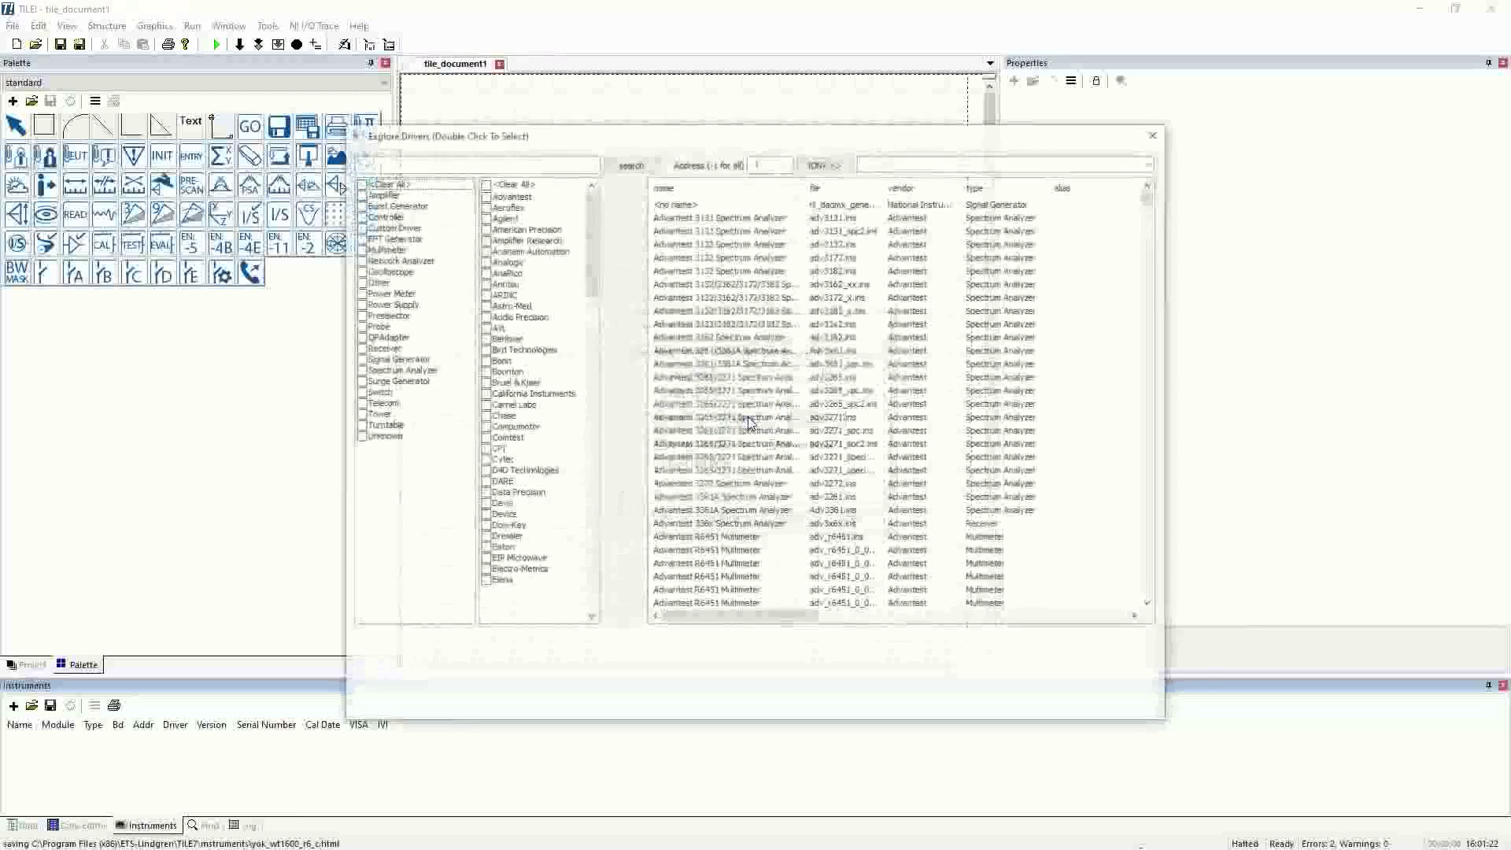
{"action": "left_click_drag", "start_coordinate": [855, 138], "coordinate": [832, 126]}
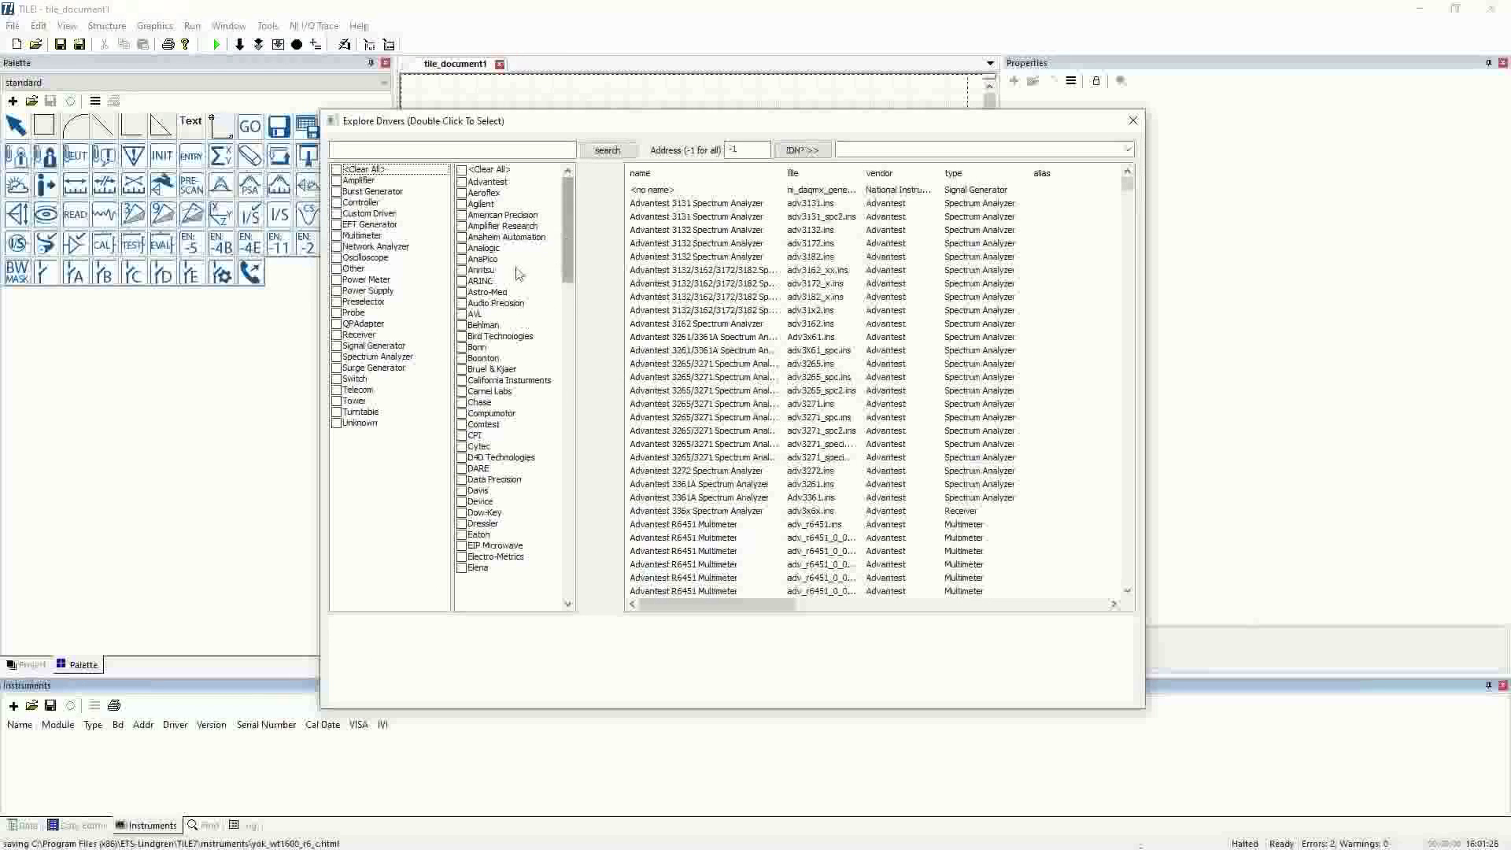
{"action": "left_click", "coordinate": [336, 357]}
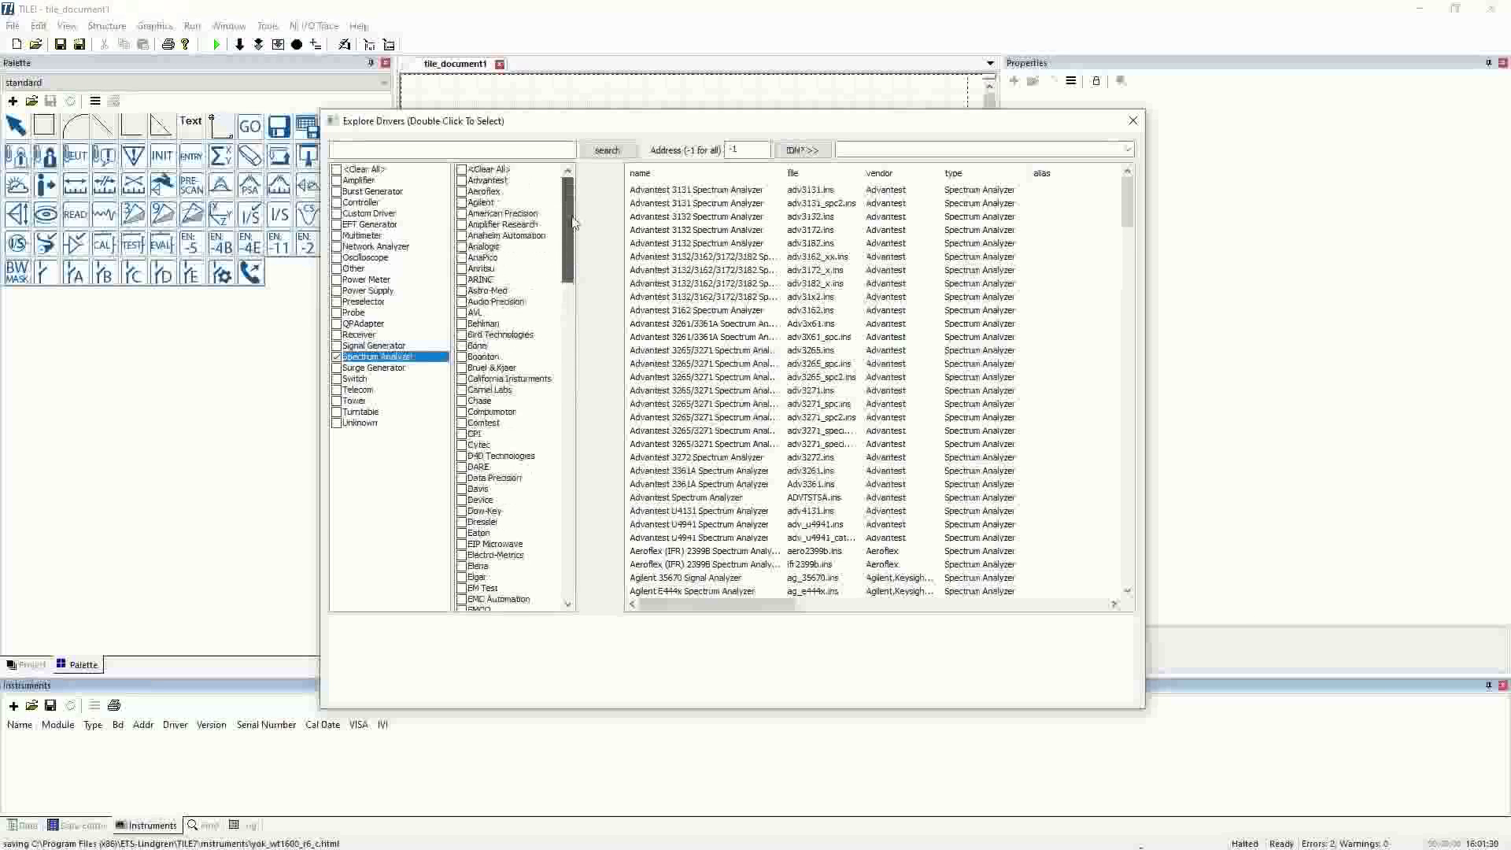
Filter the spectrum analyzer drivers by the vendor Agilent, look through the list, and remove that vendor filter.
{"action": "left_click", "coordinate": [462, 204]}
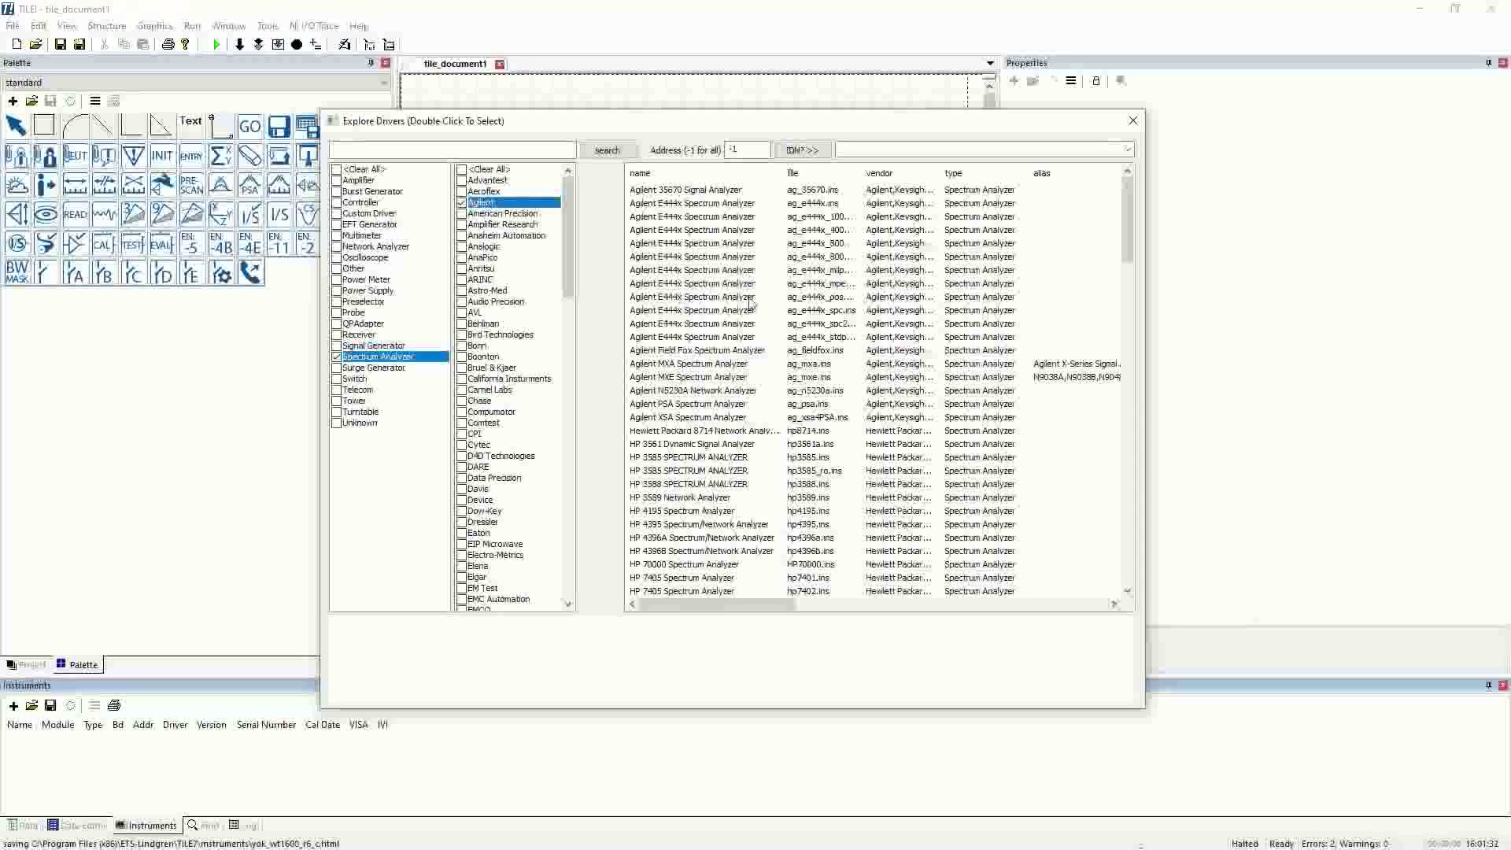
{"action": "left_click_drag", "start_coordinate": [1126, 228], "coordinate": [1106, 534]}
{"action": "left_click_drag", "start_coordinate": [1114, 494], "coordinate": [1110, 210]}
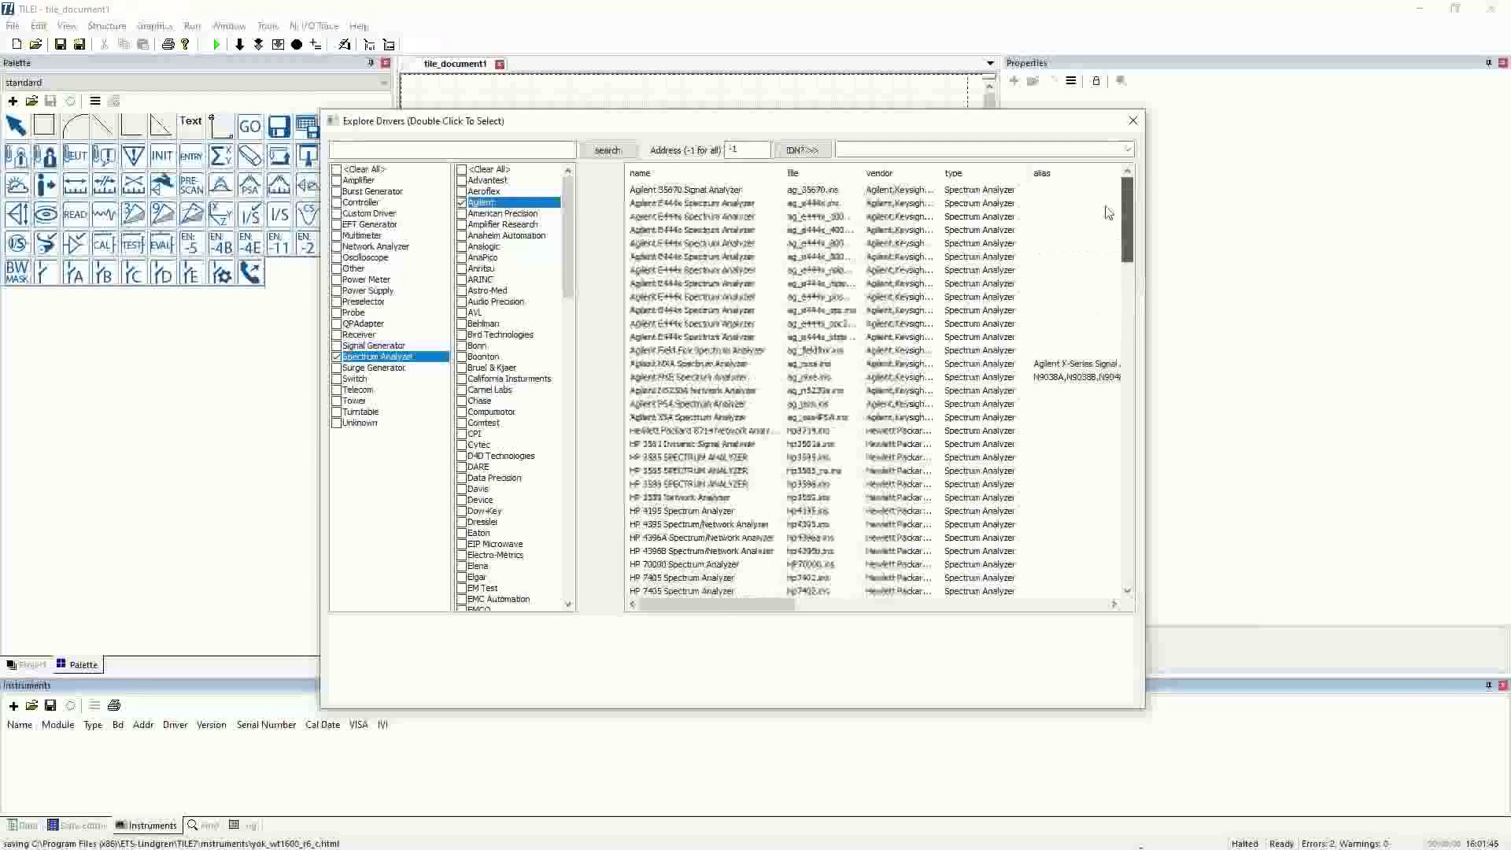
{"action": "left_click", "coordinate": [463, 203]}
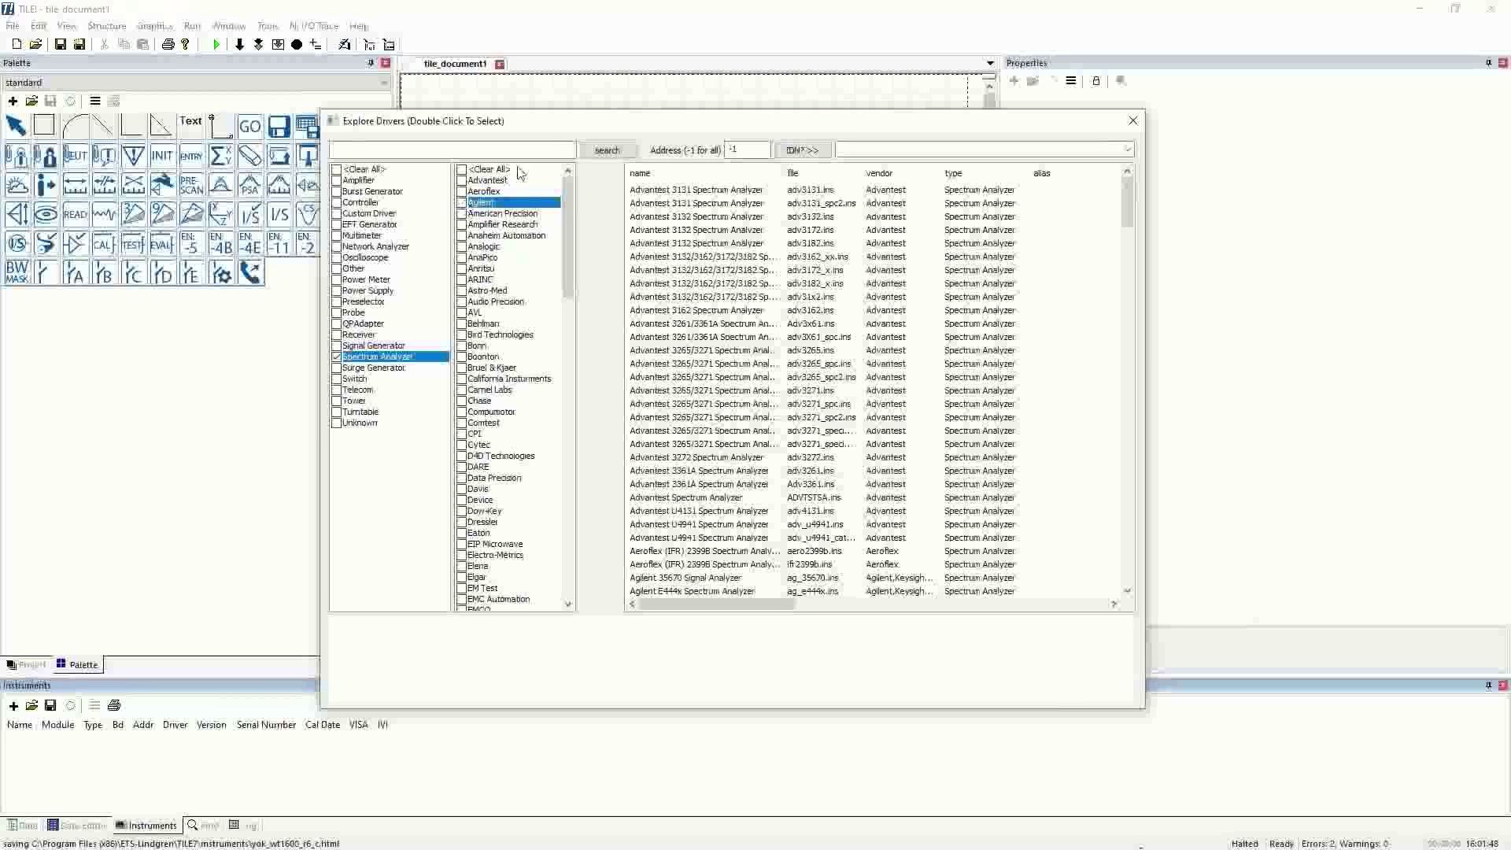
Filter the drivers by the vendor Keysight, assign the Agilent MXE Spectrum Analyzer driver (ag_mxe.ins) to SpecAn, and accept the instrument.
{"action": "left_click_drag", "start_coordinate": [572, 197], "coordinate": [577, 374]}
{"action": "left_click", "coordinate": [481, 291]}
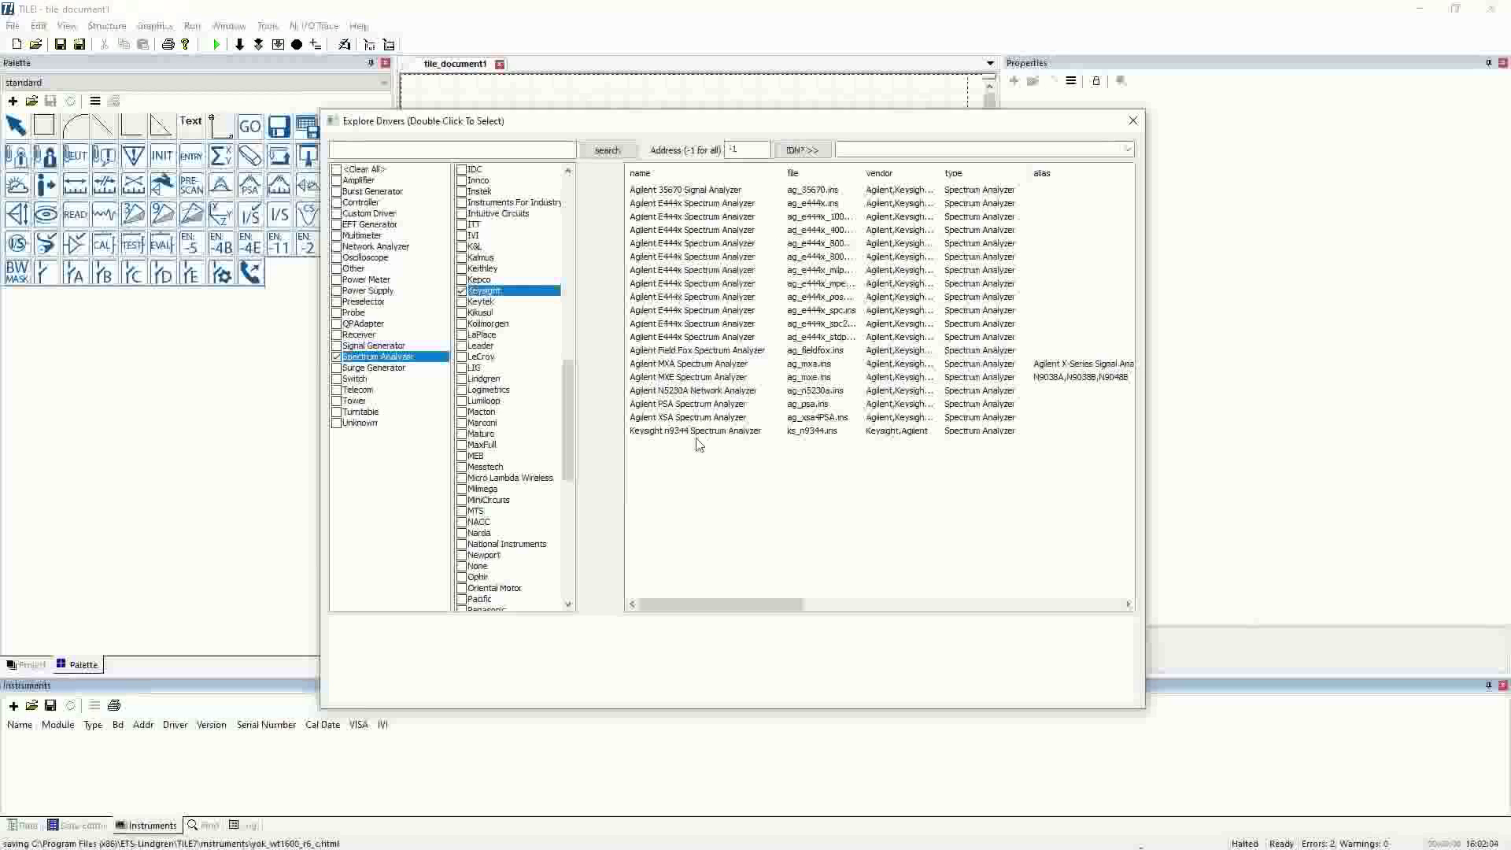
{"action": "left_click", "coordinate": [709, 379]}
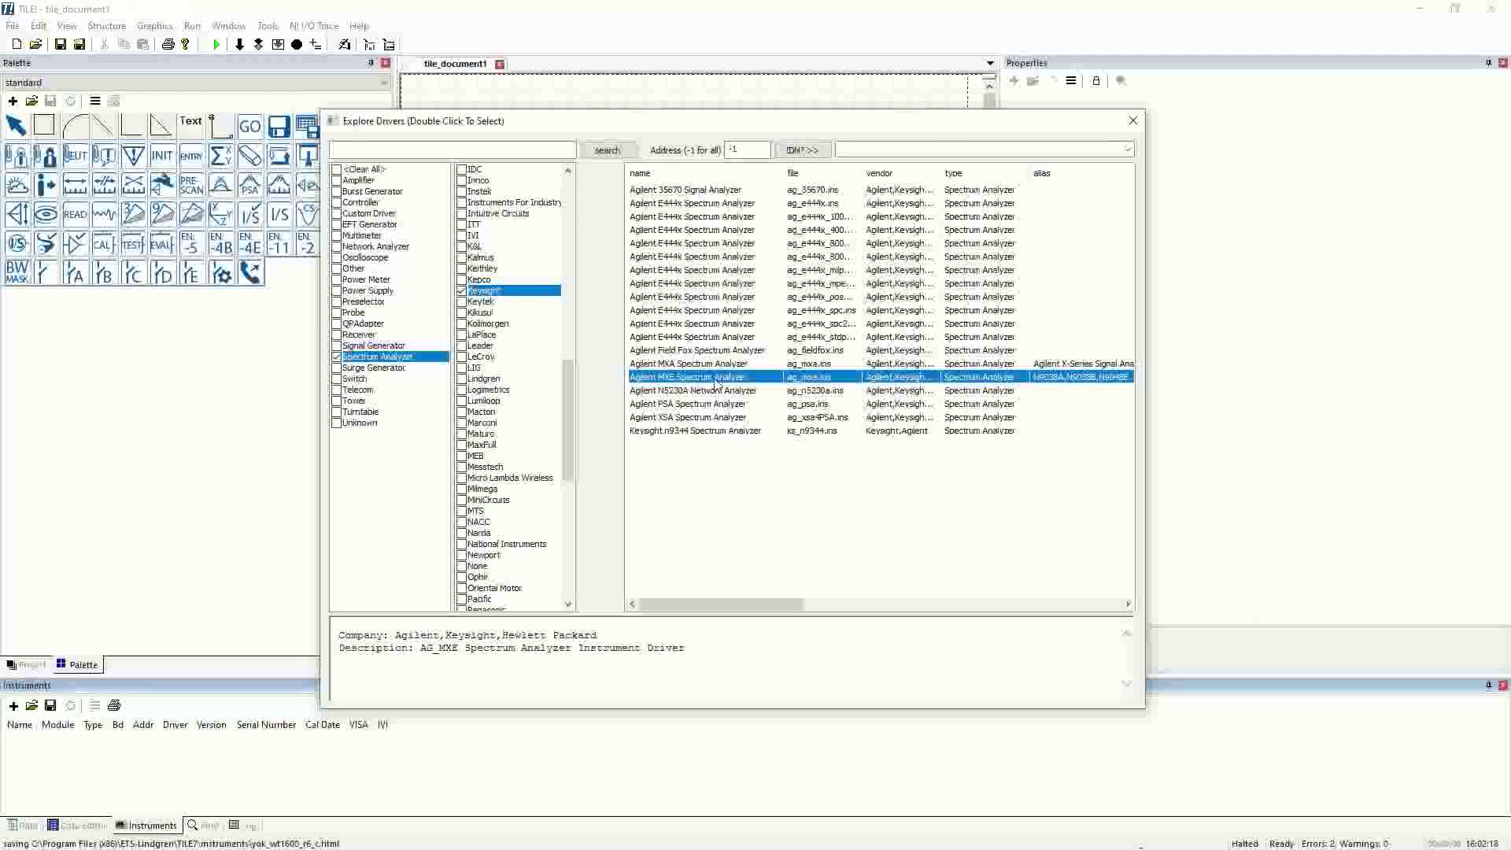
{"action": "double_click", "coordinate": [716, 380]}
{"action": "left_click_drag", "start_coordinate": [773, 319], "coordinate": [732, 283]}
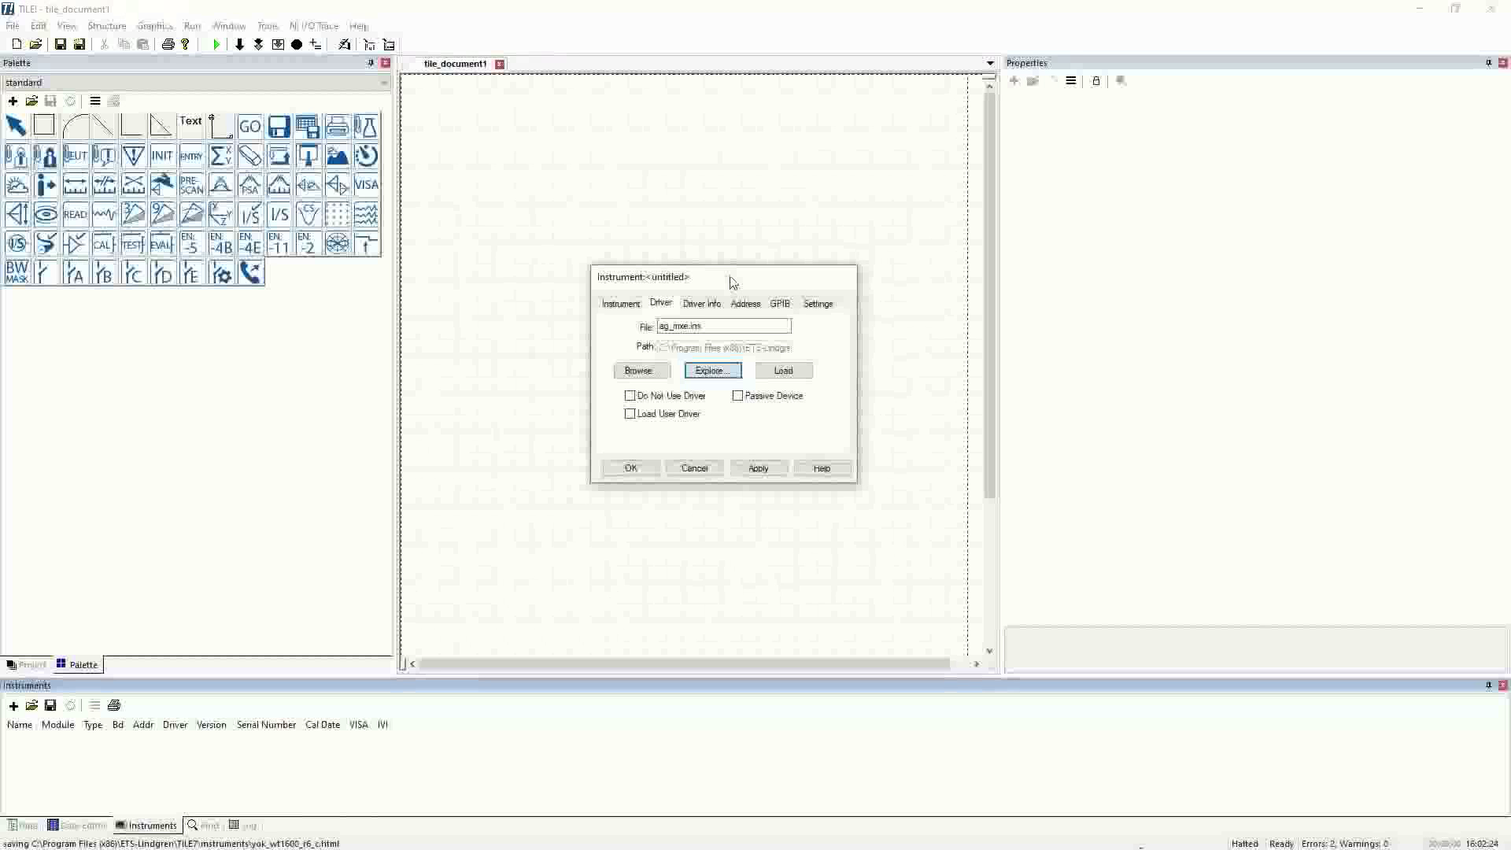
{"action": "left_click", "coordinate": [634, 469]}
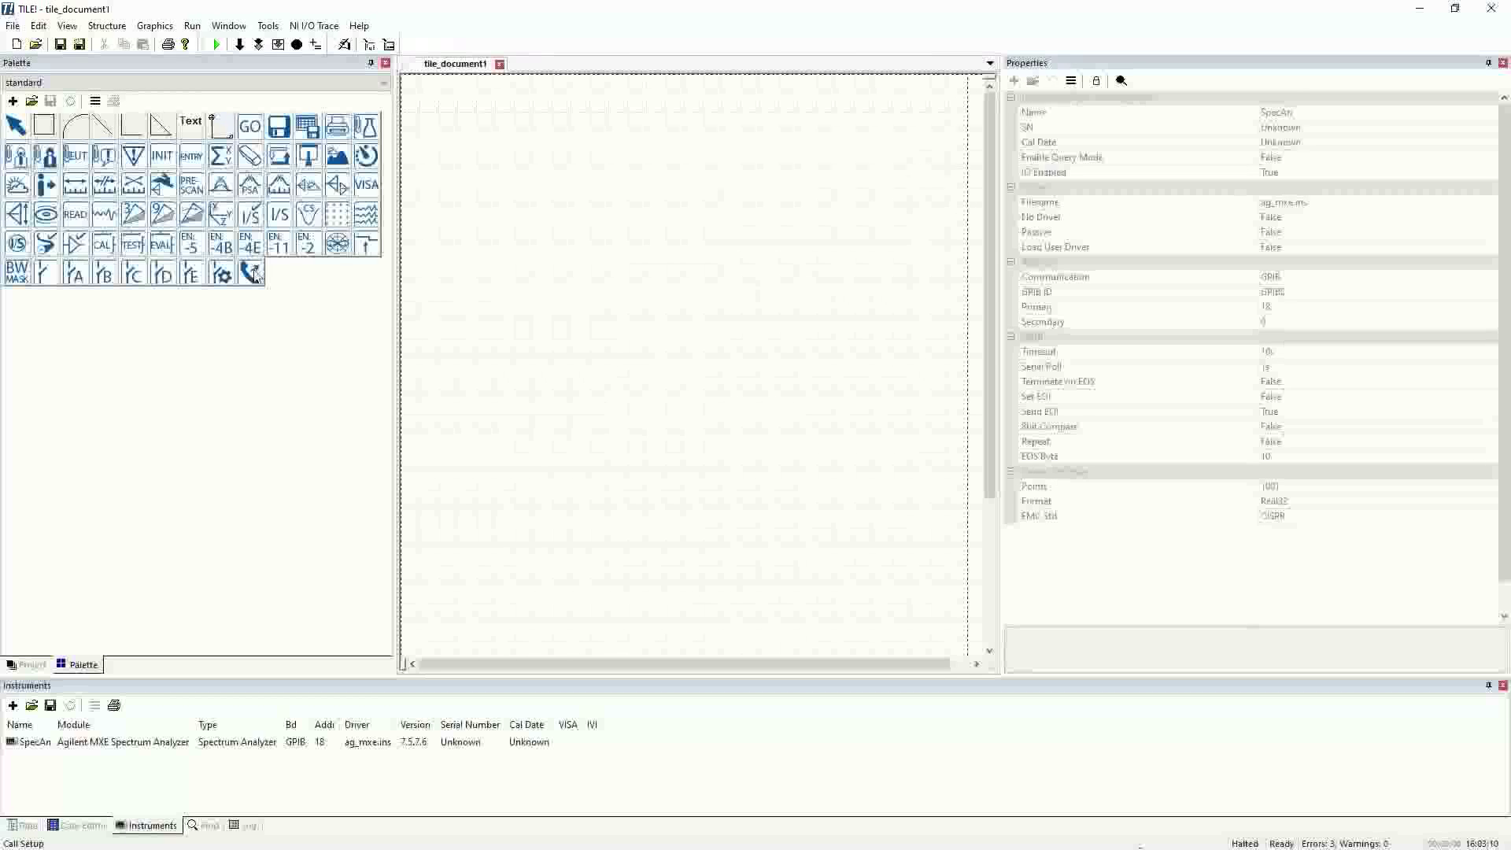
Show the document's project tree and expand its instruments folder.
{"action": "left_click", "coordinate": [30, 664]}
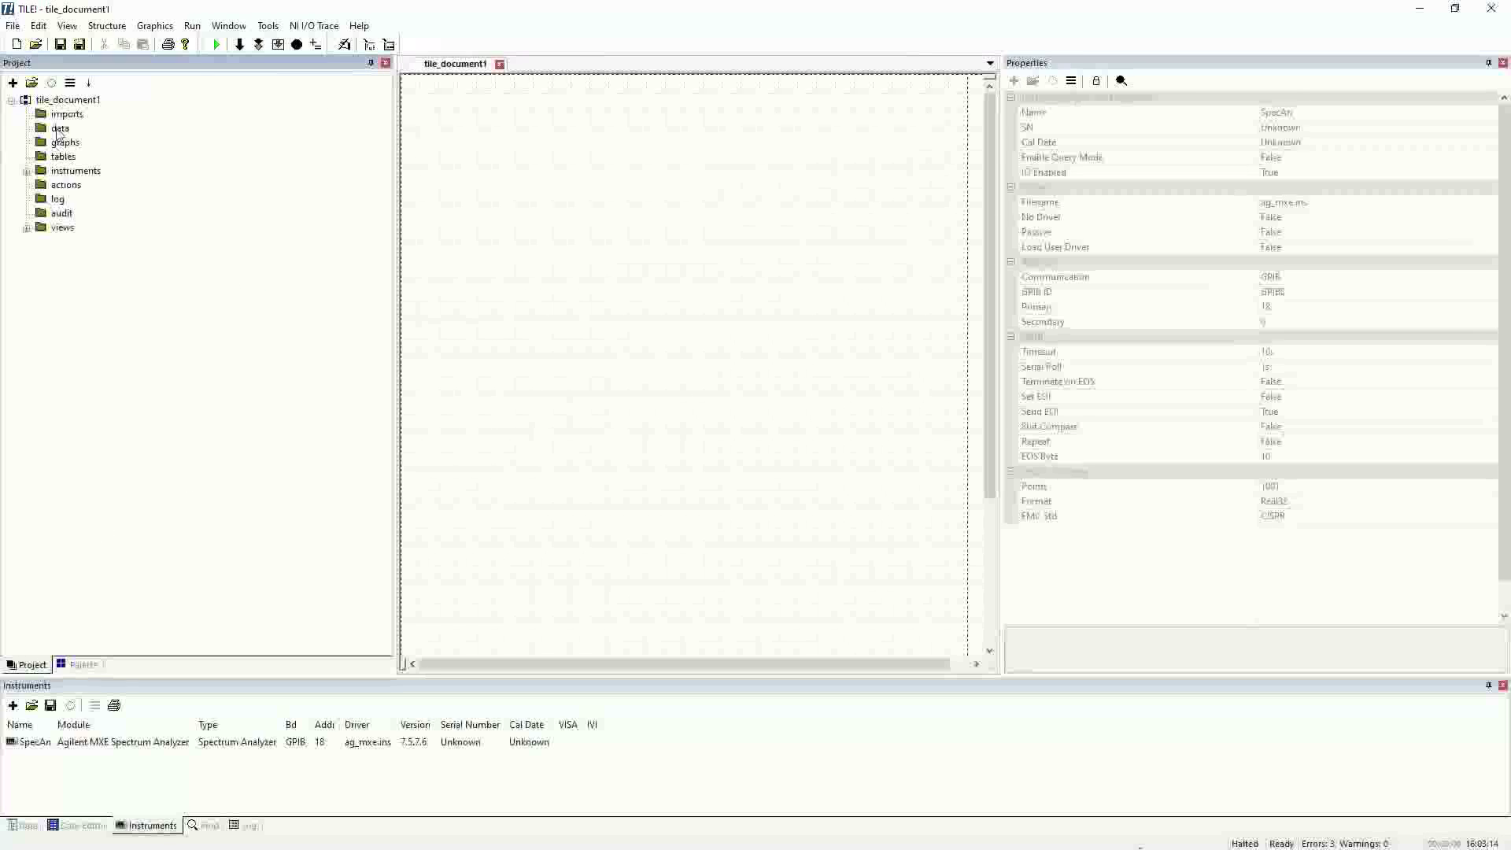
{"action": "left_click", "coordinate": [27, 171]}
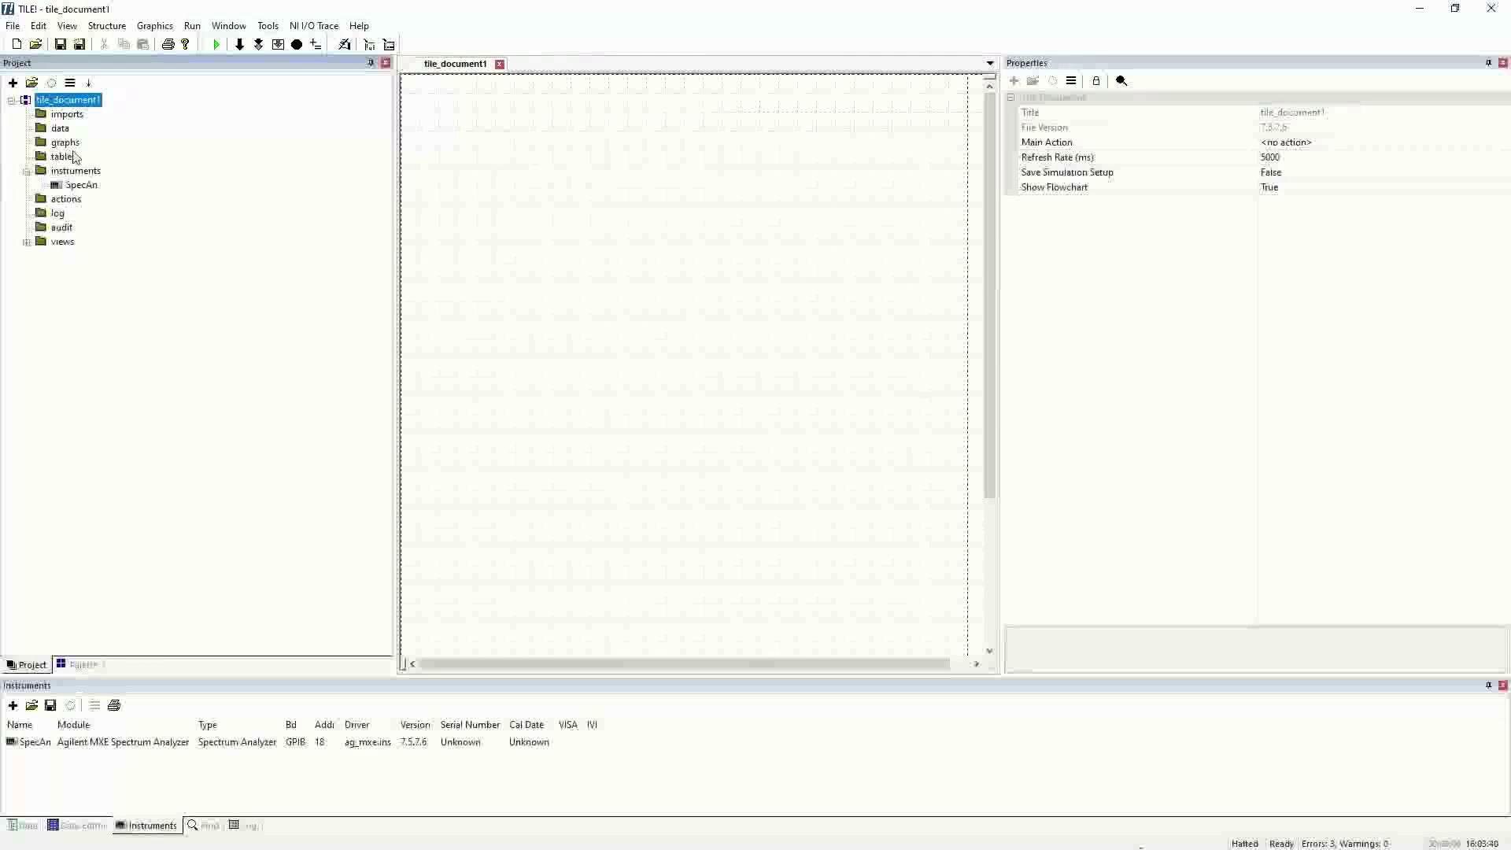
{"action": "left_click", "coordinate": [623, 693]}
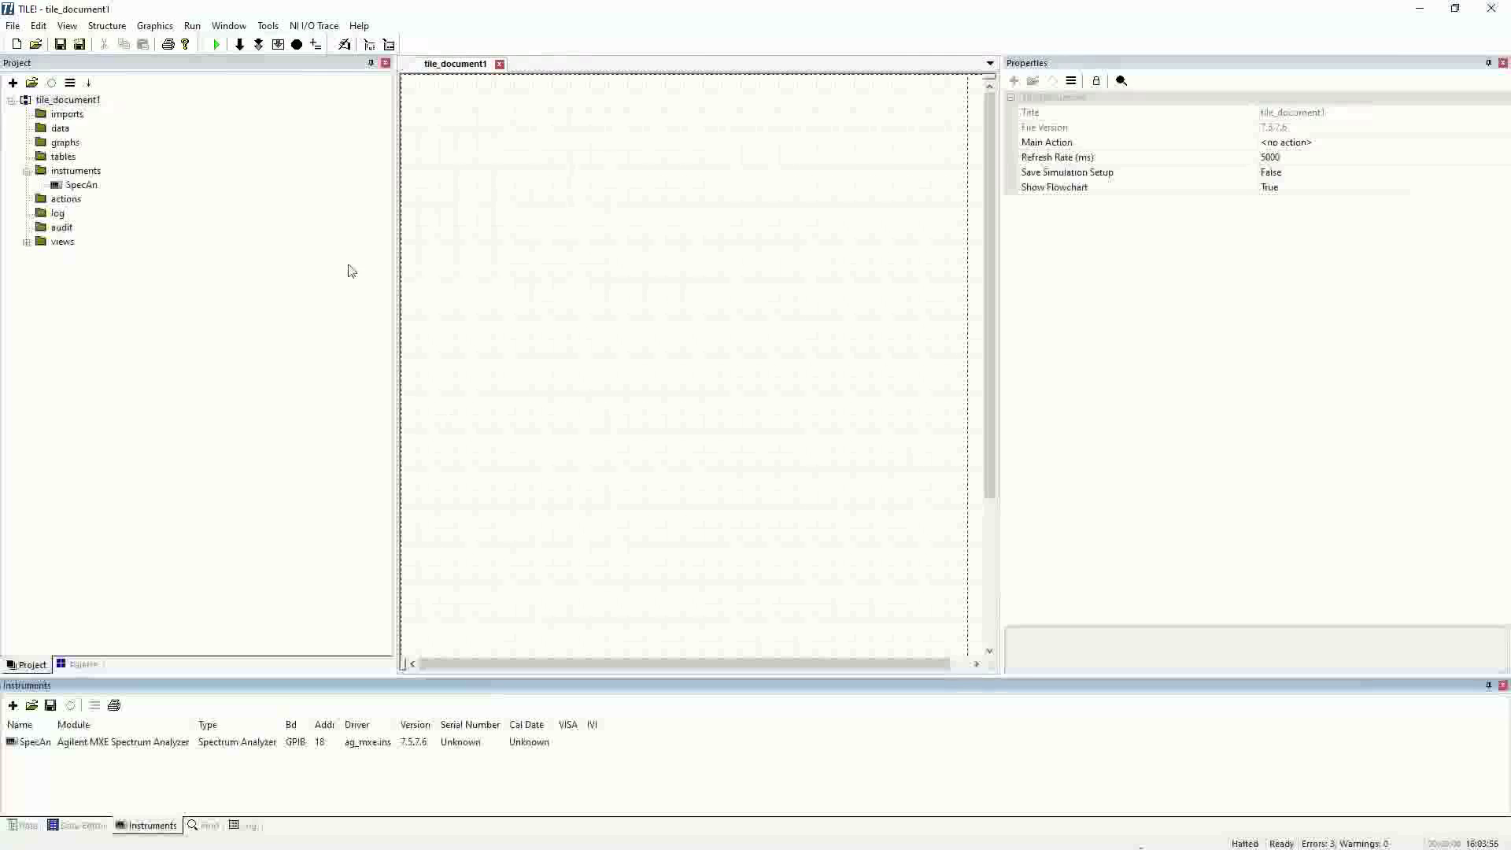
Hide the Log, Data Editor and Find panes from the workspace.
{"action": "left_click", "coordinate": [107, 25]}
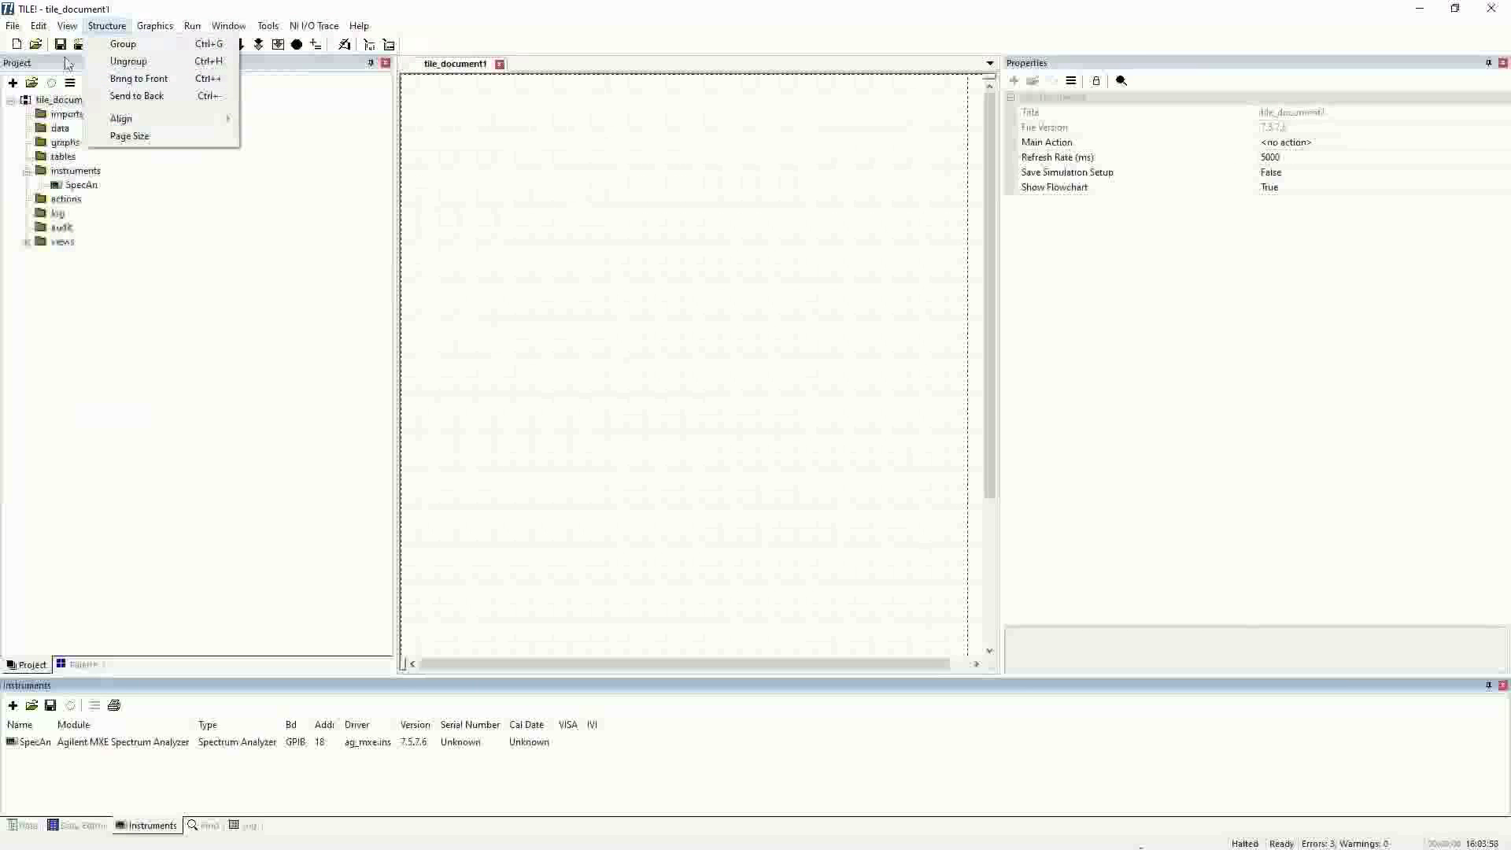
{"action": "mouse_move", "coordinate": [67, 26]}
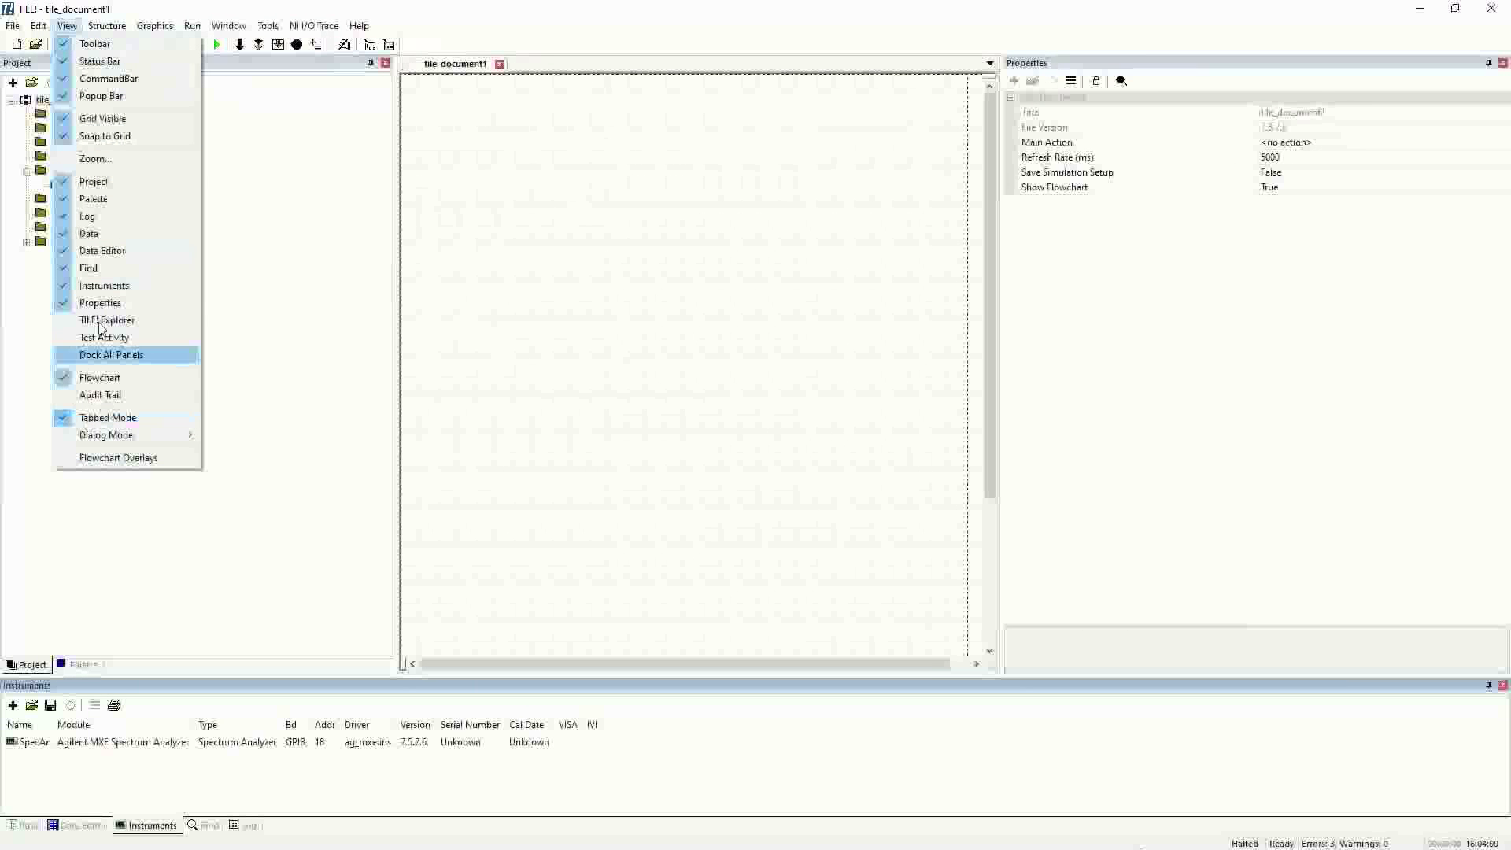
{"action": "left_click", "coordinate": [92, 222]}
{"action": "left_click", "coordinate": [67, 25]}
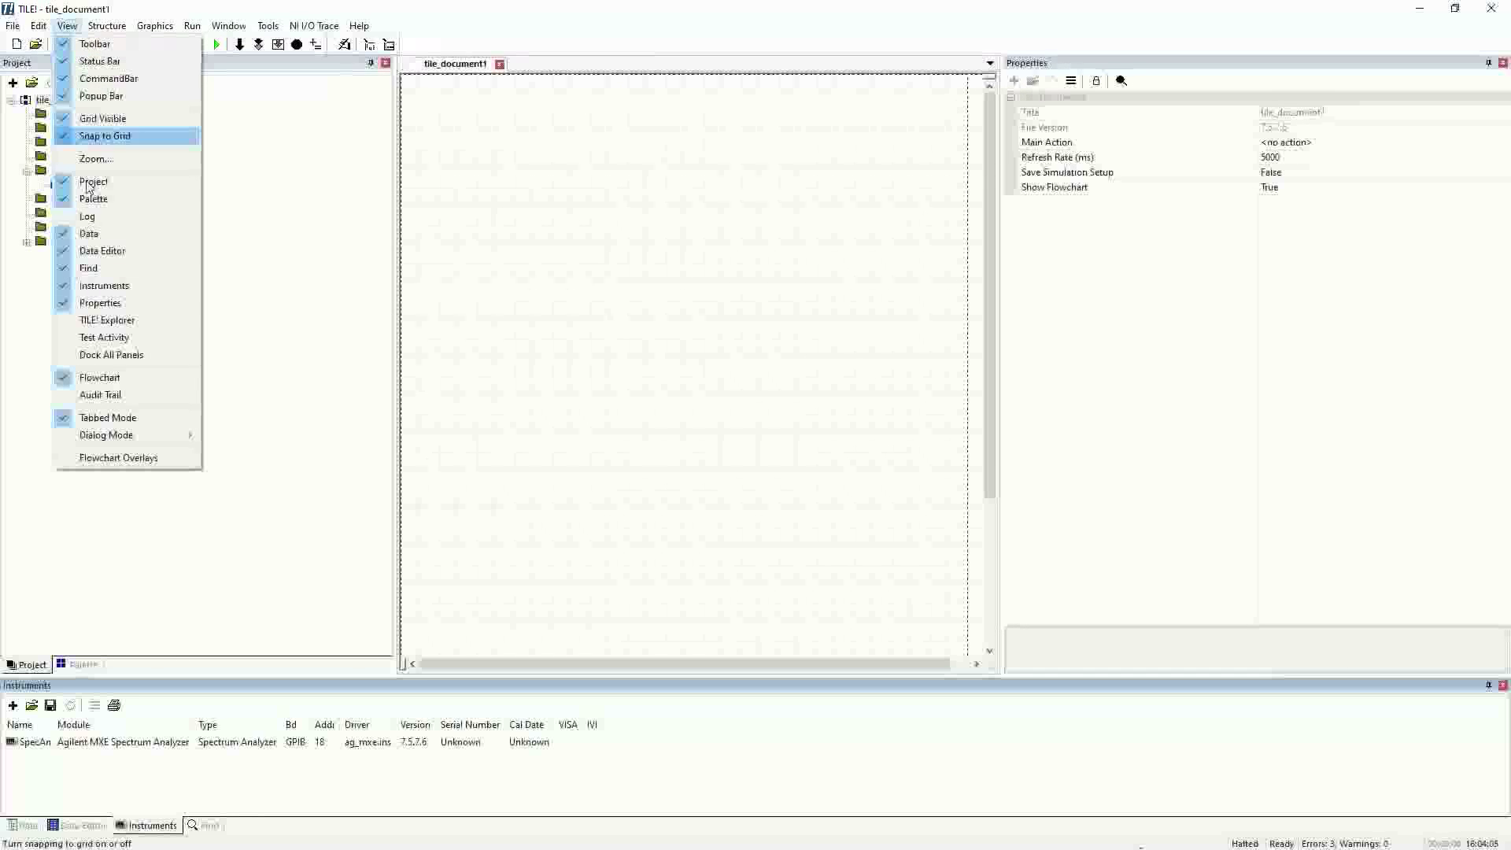
{"action": "left_click", "coordinate": [102, 250]}
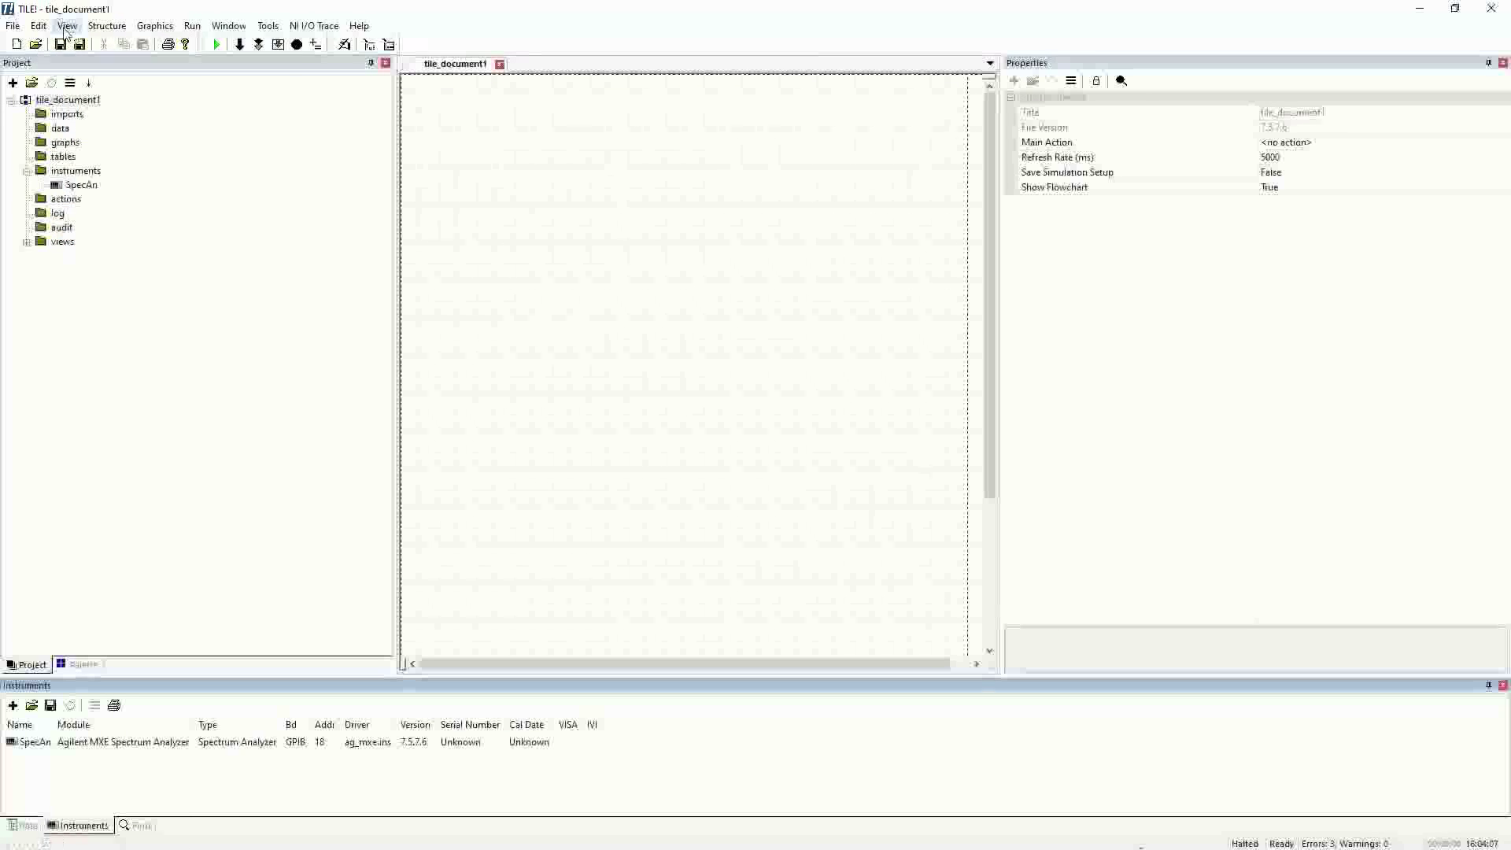
{"action": "left_click", "coordinate": [67, 27]}
{"action": "left_click", "coordinate": [91, 270]}
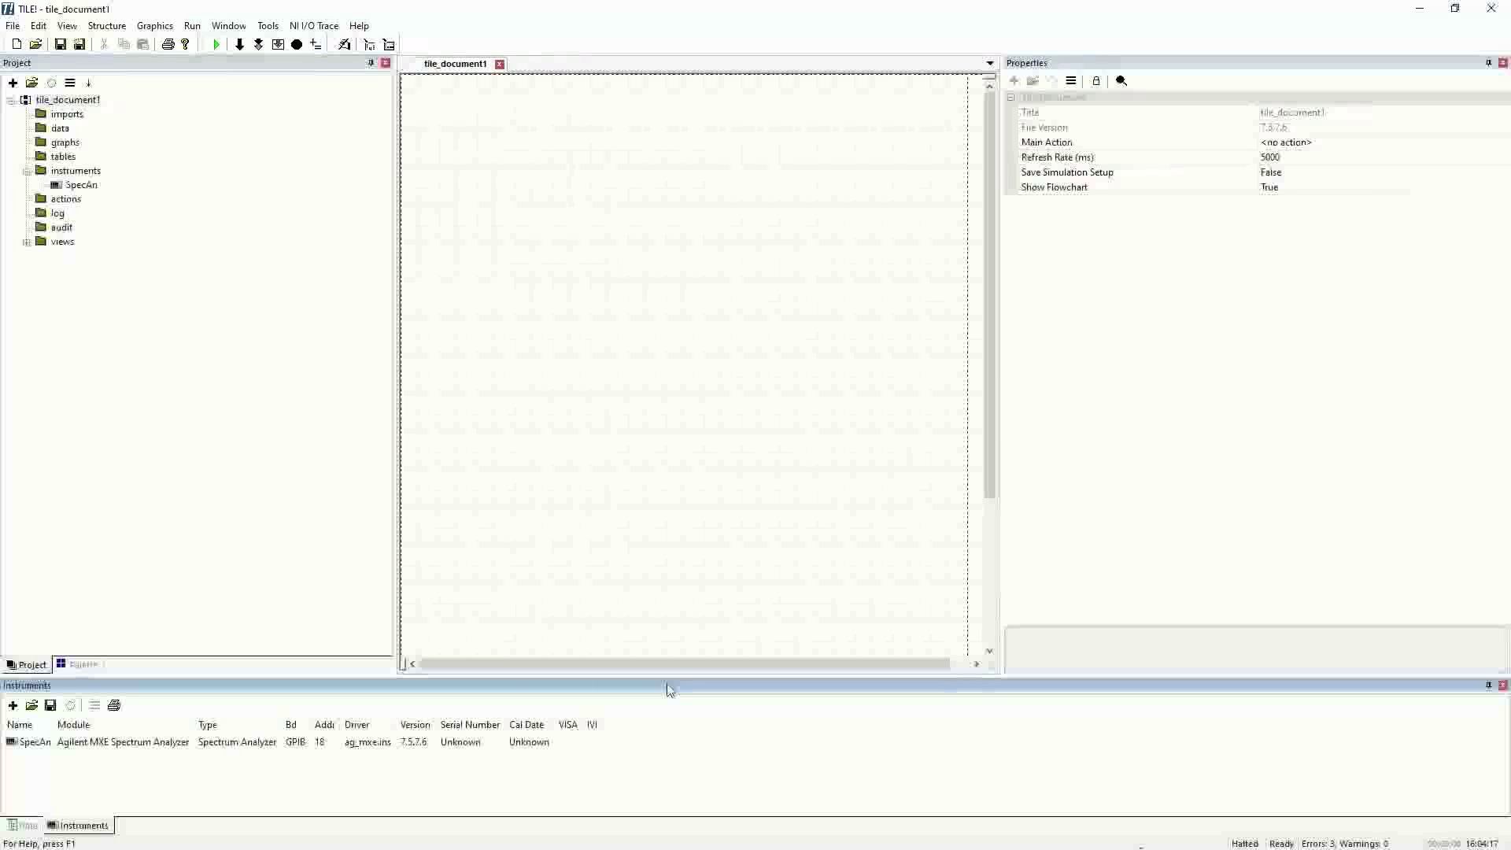
Dock the Instruments and Data panes together with Properties beside the drawing area, check each one, and return to Instruments.
{"action": "left_click_drag", "start_coordinate": [667, 690], "coordinate": [1198, 60]}
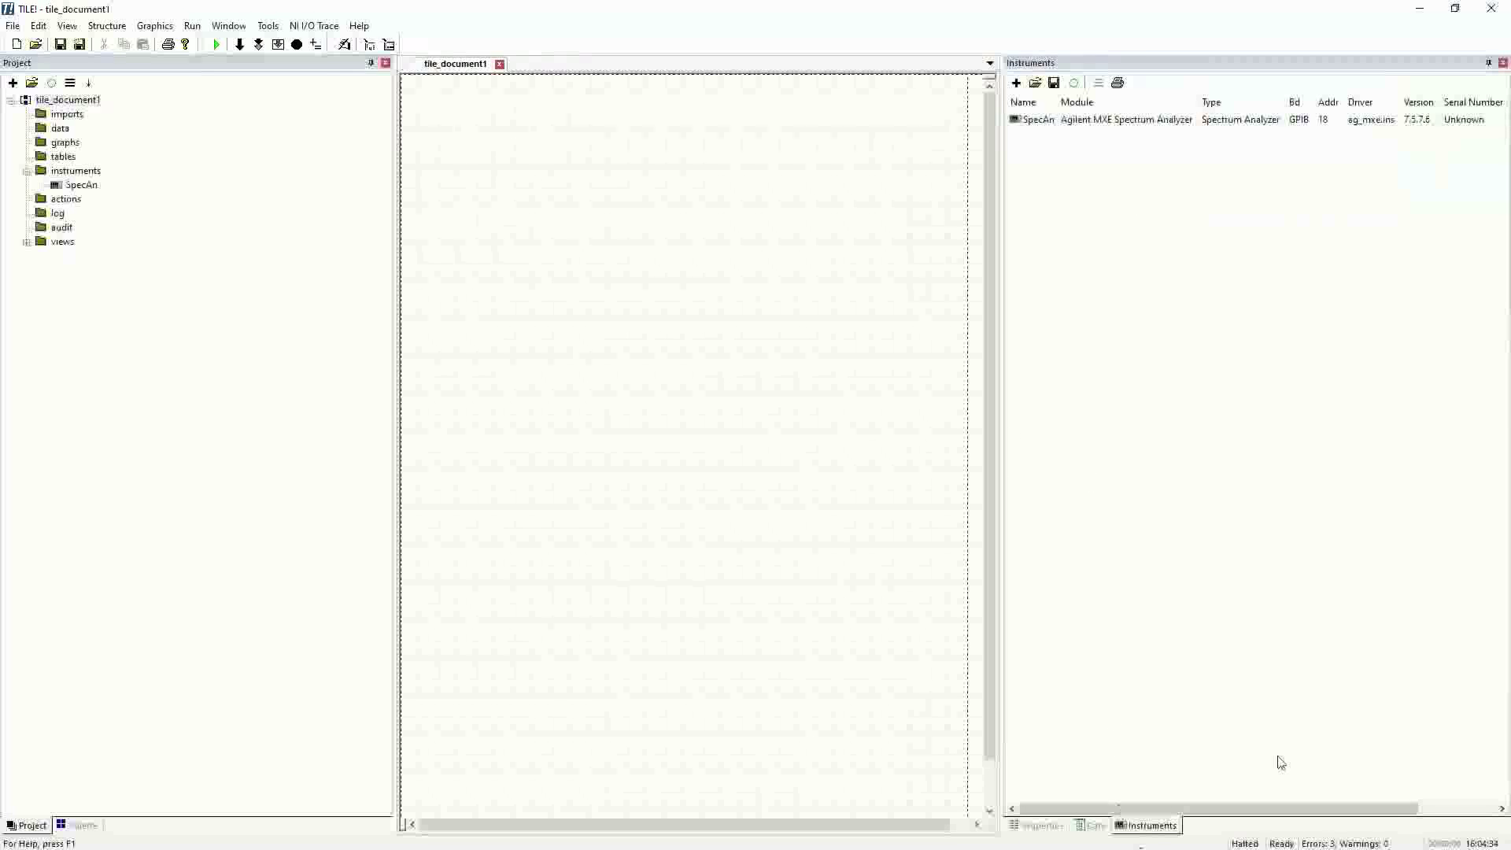
{"action": "left_click", "coordinate": [1094, 825]}
{"action": "left_click", "coordinate": [1038, 825]}
{"action": "left_click", "coordinate": [1143, 828]}
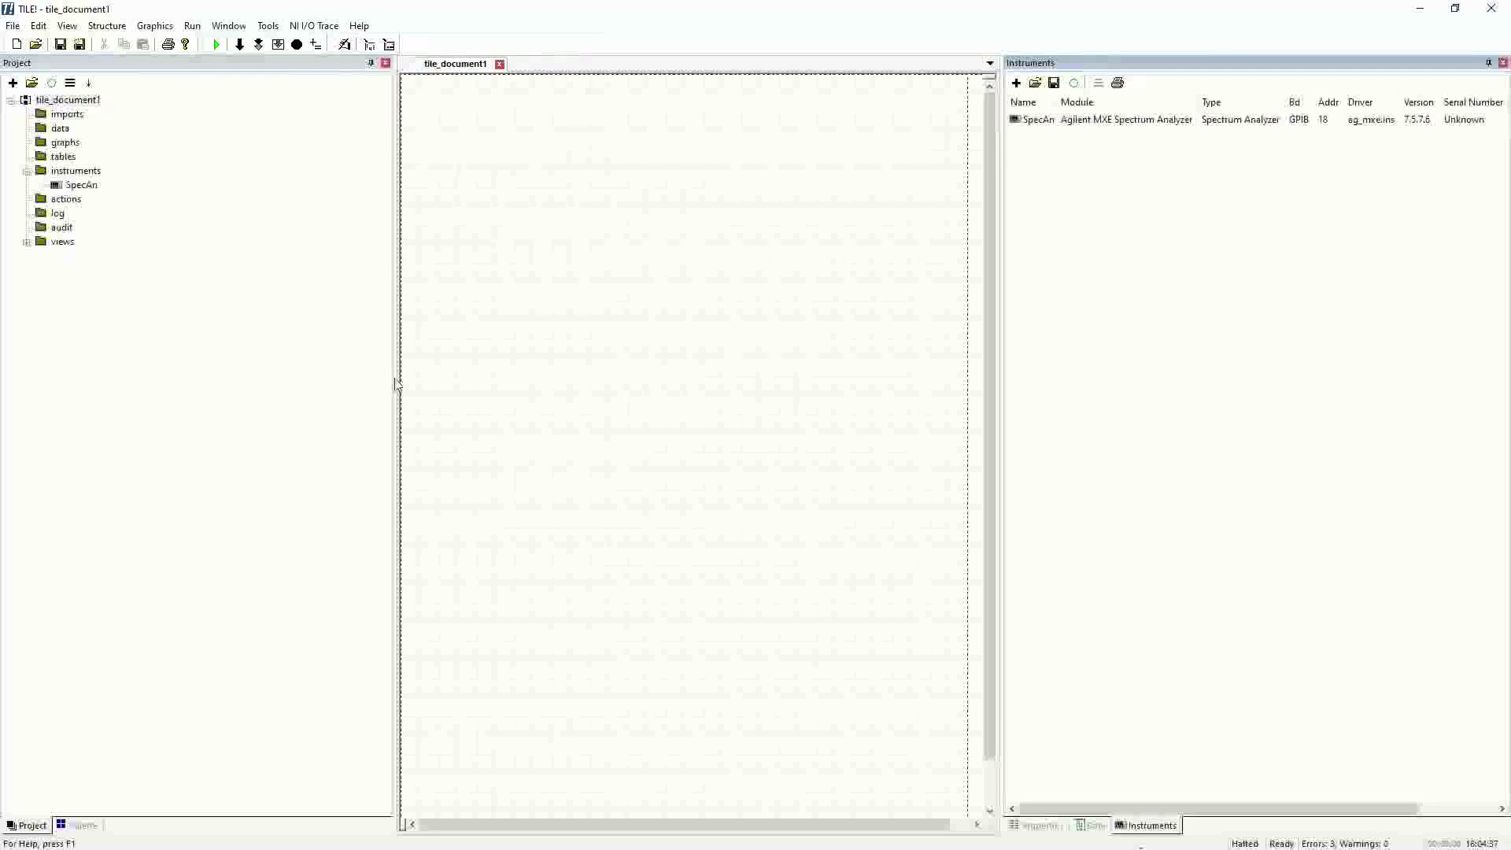
Narrow the Project pane, widen the Instruments pane until all its columns fit, and bring up the Palette.
{"action": "left_click_drag", "start_coordinate": [395, 378], "coordinate": [267, 385]}
{"action": "left_click_drag", "start_coordinate": [1002, 486], "coordinate": [883, 489]}
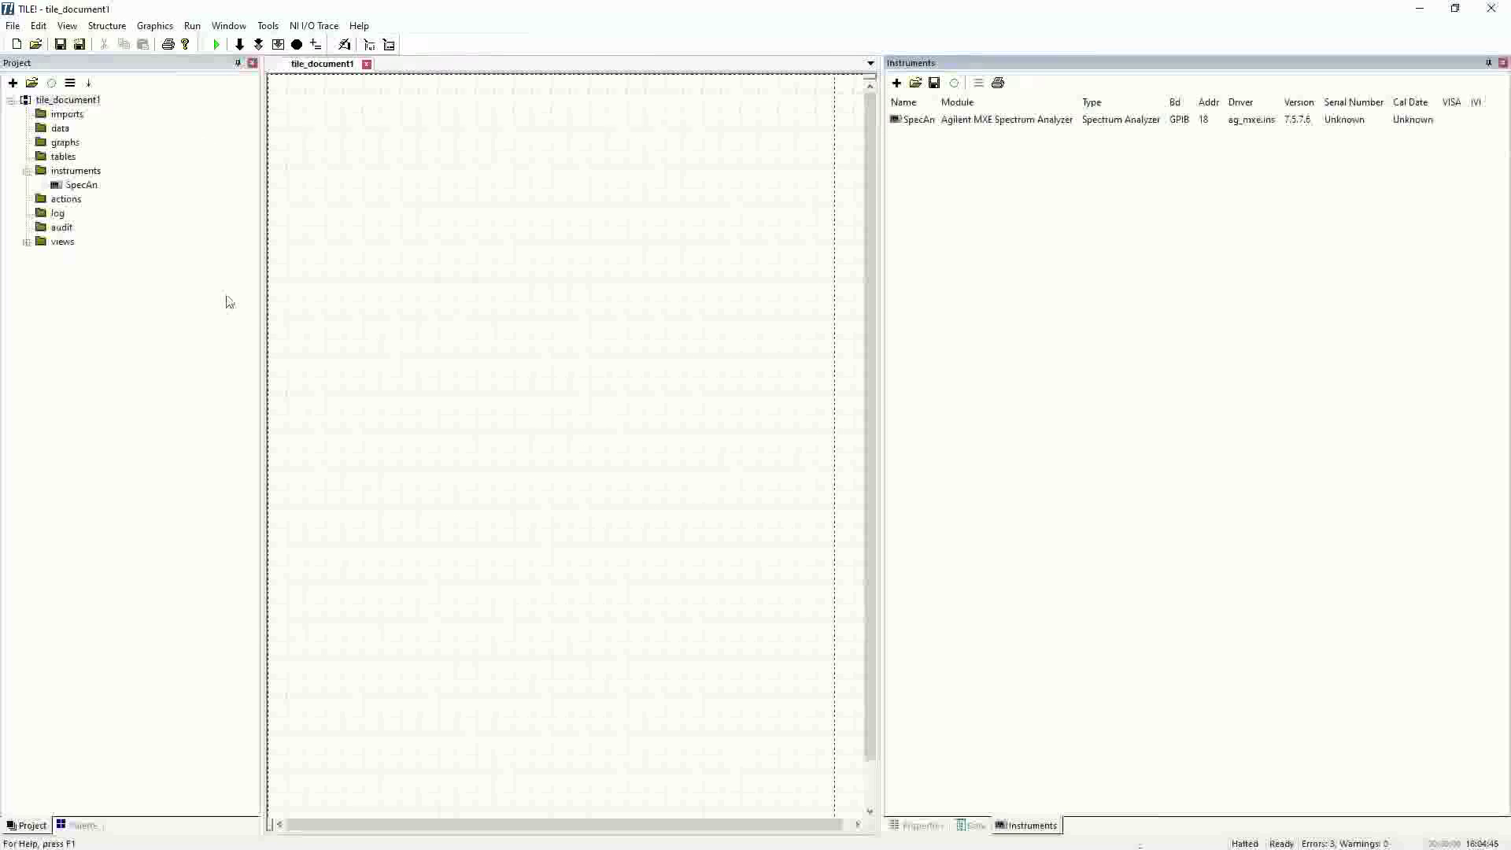
{"action": "left_click", "coordinate": [81, 825]}
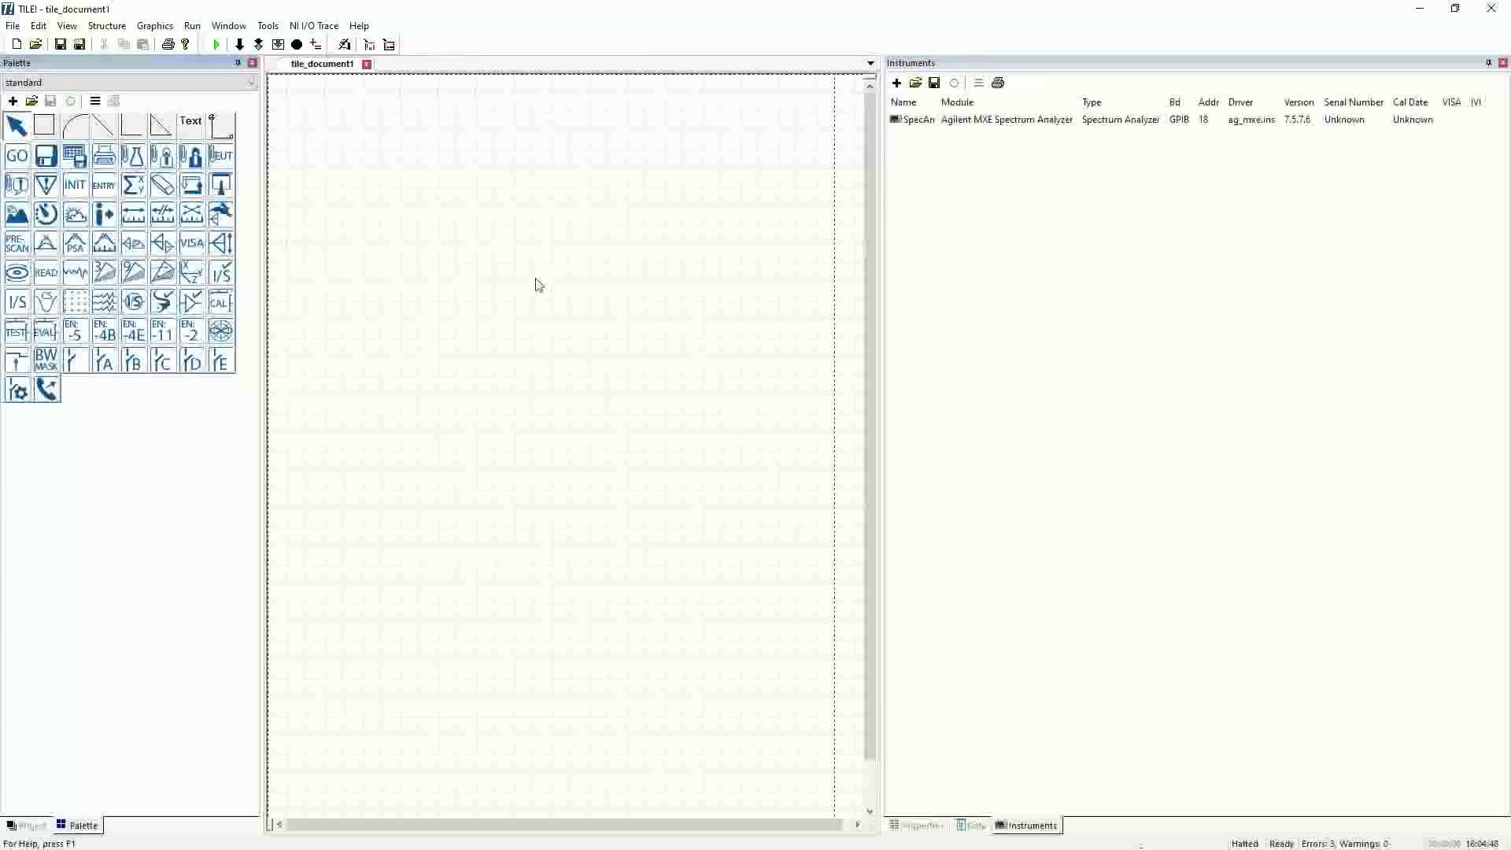